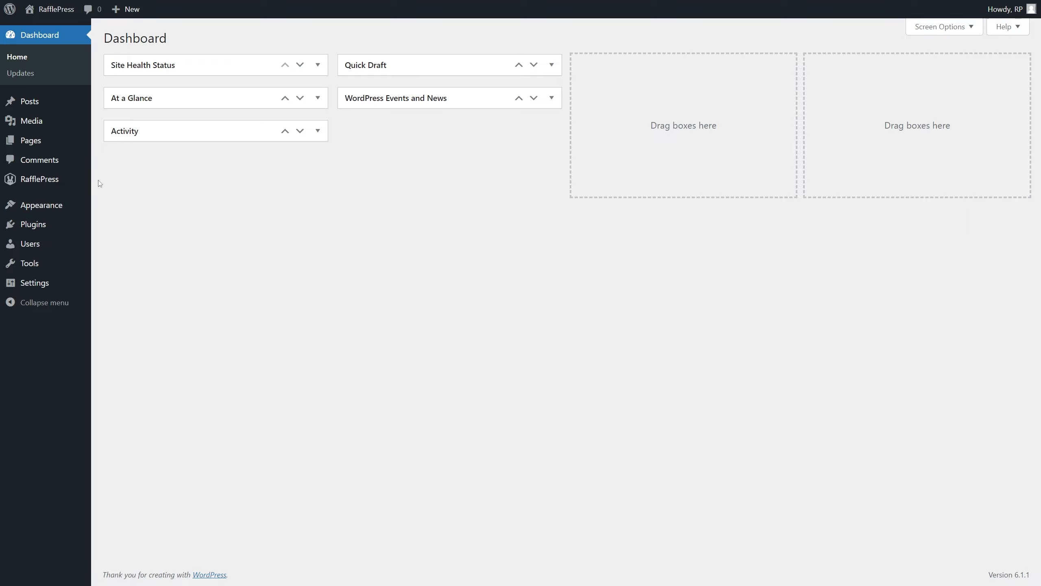
# - Create a new RafflePress giveaway named "Pinterest Giveaway" from the Classic Giveaway template
pyautogui.moveTo(45, 184)
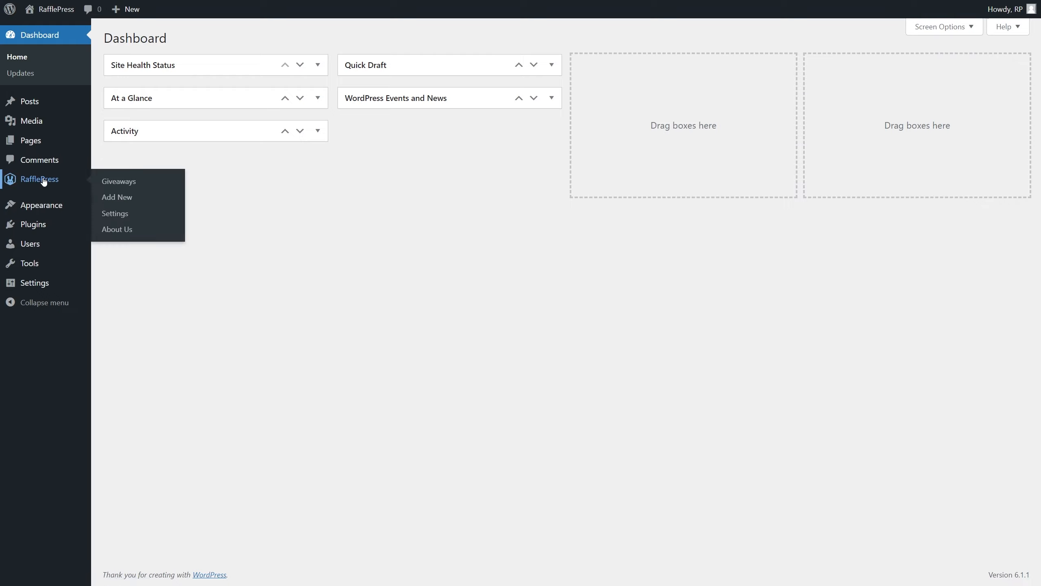
pyautogui.click(125, 201)
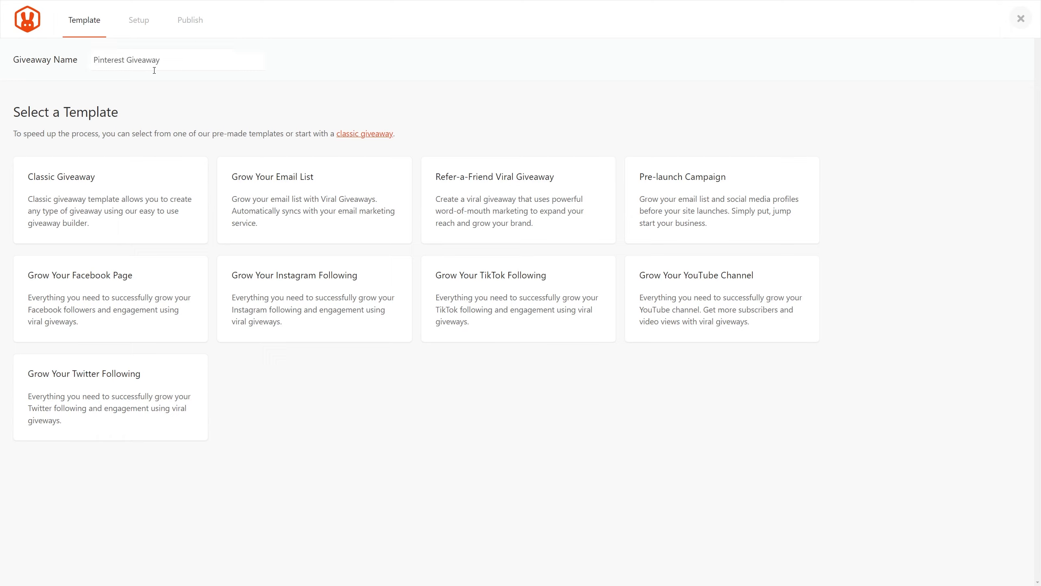
pyautogui.moveTo(61, 164)
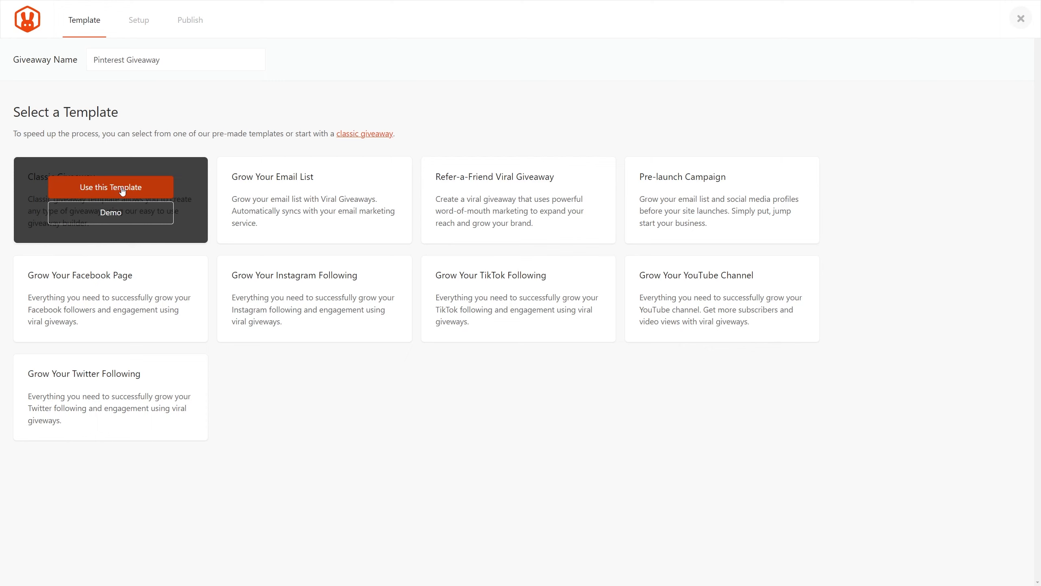
pyautogui.click(152, 193)
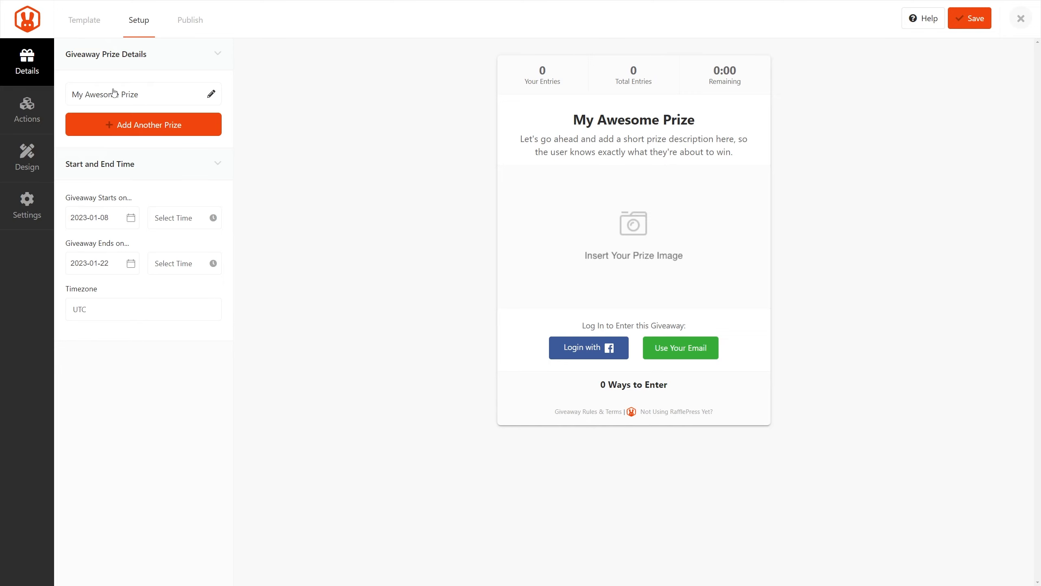
# - Rename the giveaway prize to "Win This Pyramid Poster!"
pyautogui.click(646, 122)
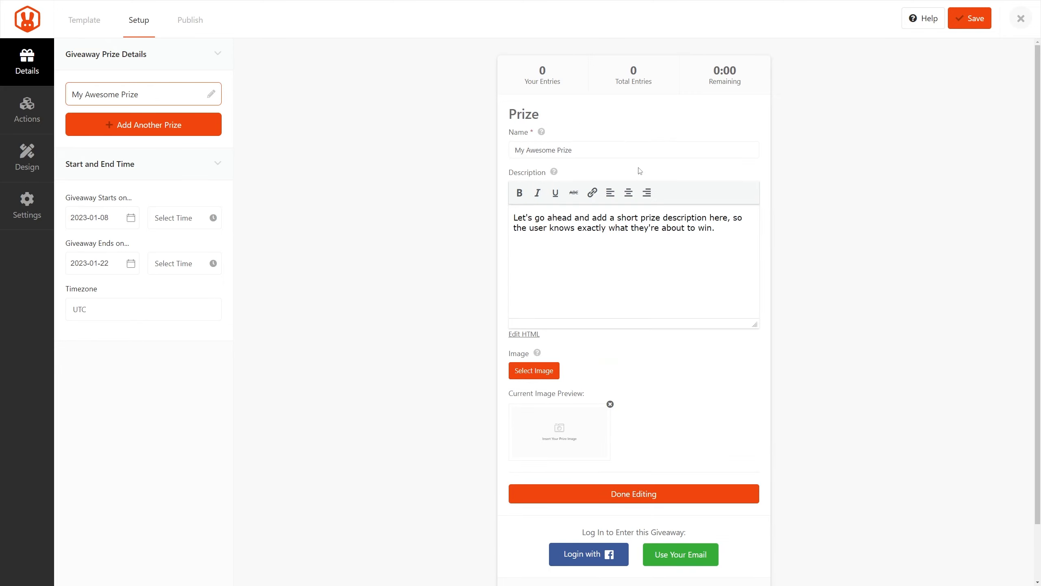
pyautogui.moveTo(613, 151); pyautogui.dragTo(515, 151)
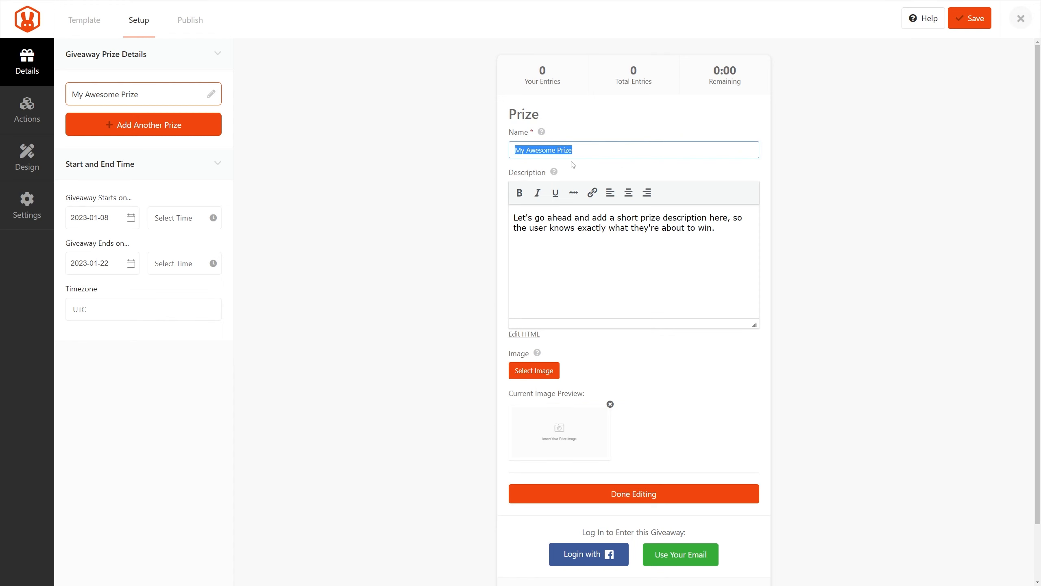
pyautogui.write('Win This Pyramid Poster!')
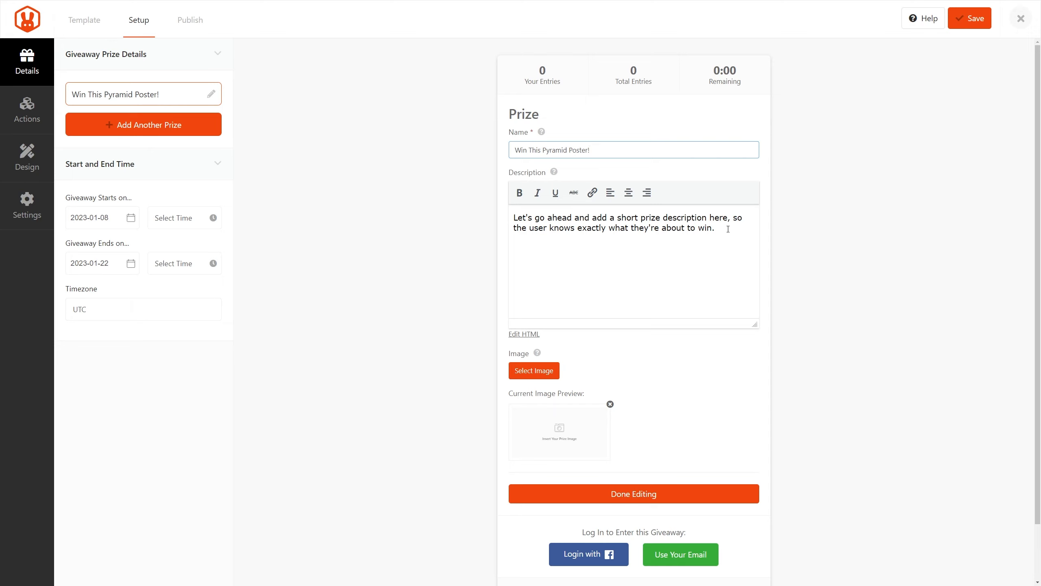
pyautogui.moveTo(728, 229); pyautogui.dragTo(514, 216)
pyautogui.click(593, 249)
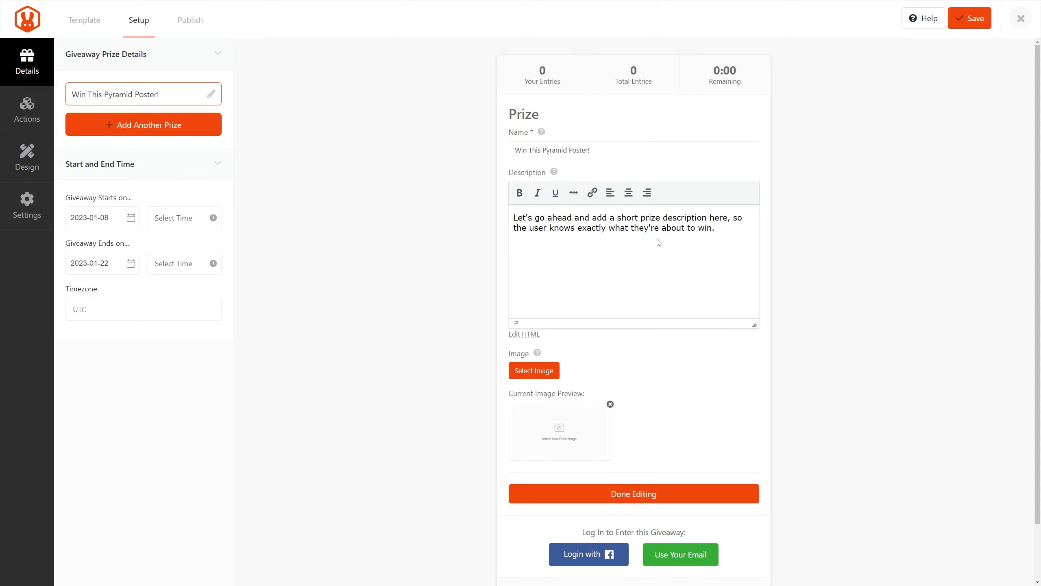
# - Upload pyramid.jpg as the prize image and finish editing the prize
pyautogui.click(536, 375)
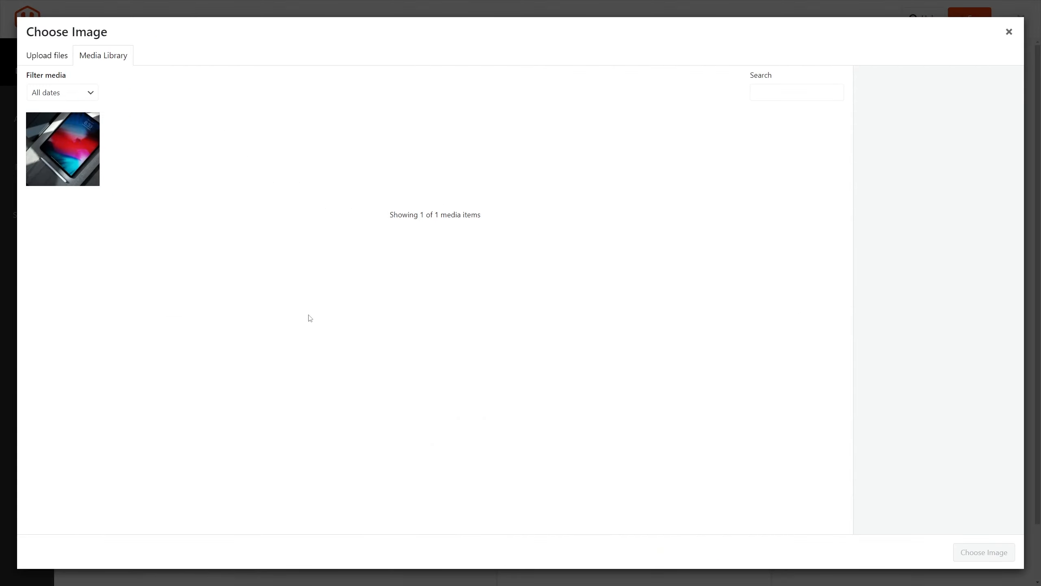
pyautogui.click(48, 57)
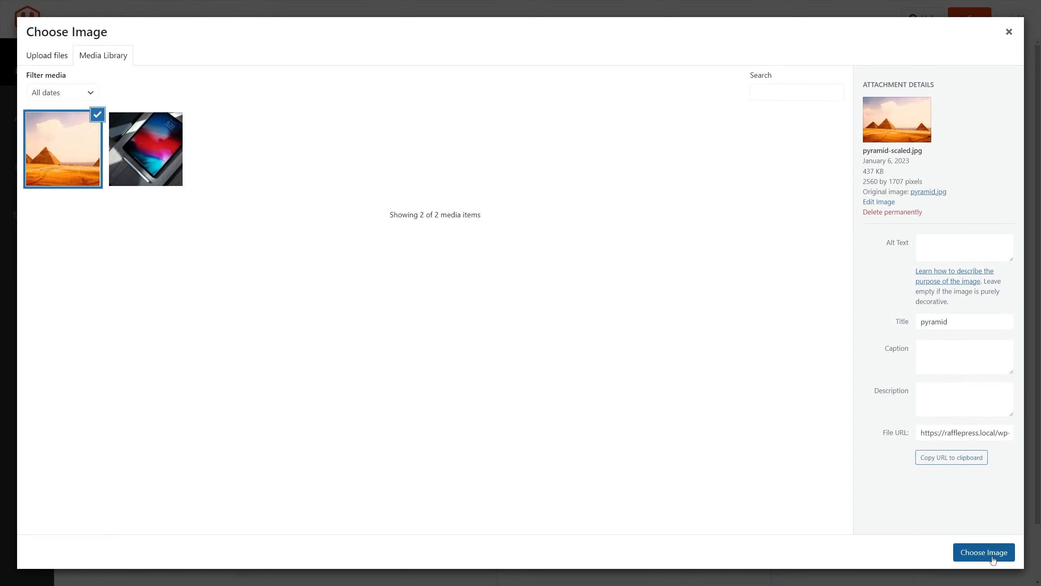
pyautogui.click(992, 553)
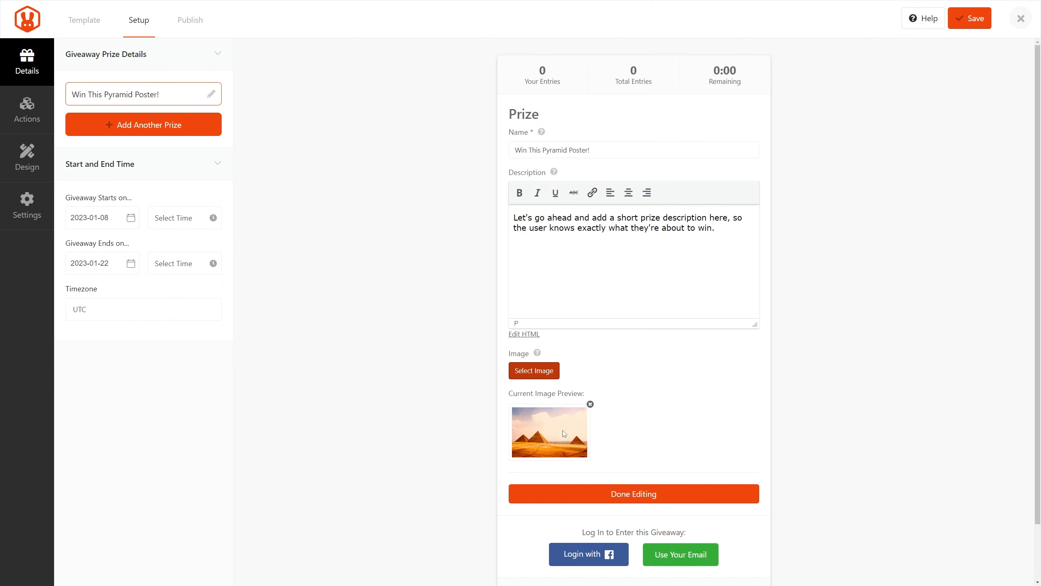
pyautogui.click(649, 494)
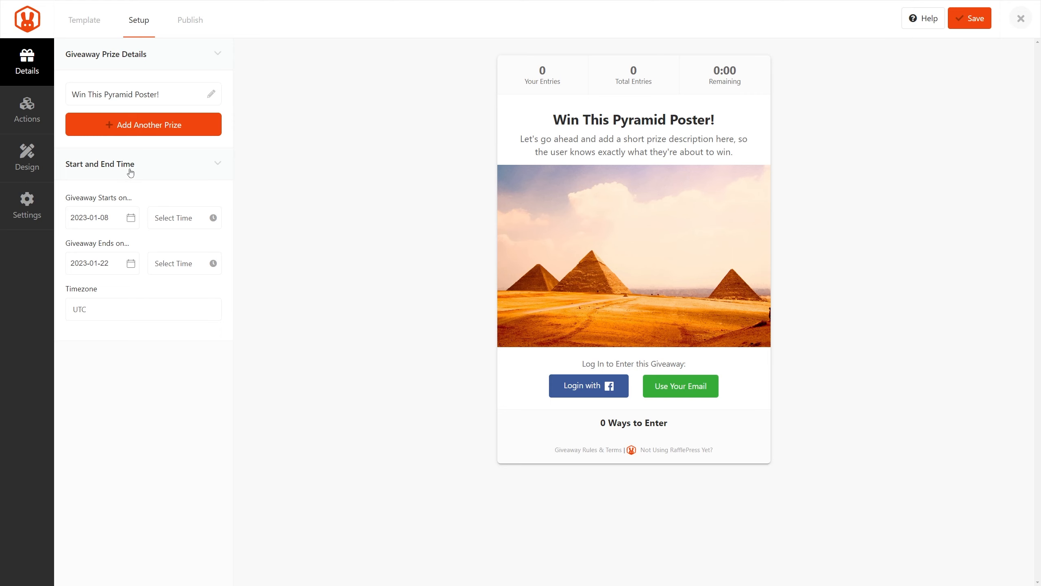
pyautogui.click(131, 217)
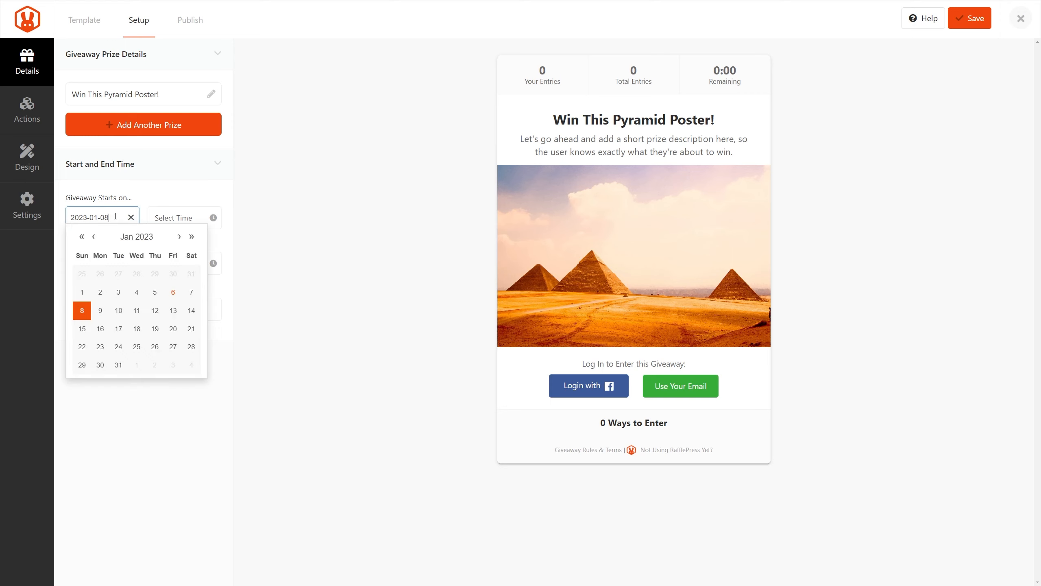
pyautogui.click(82, 292)
pyautogui.click(111, 269)
pyautogui.click(114, 405)
pyautogui.click(180, 218)
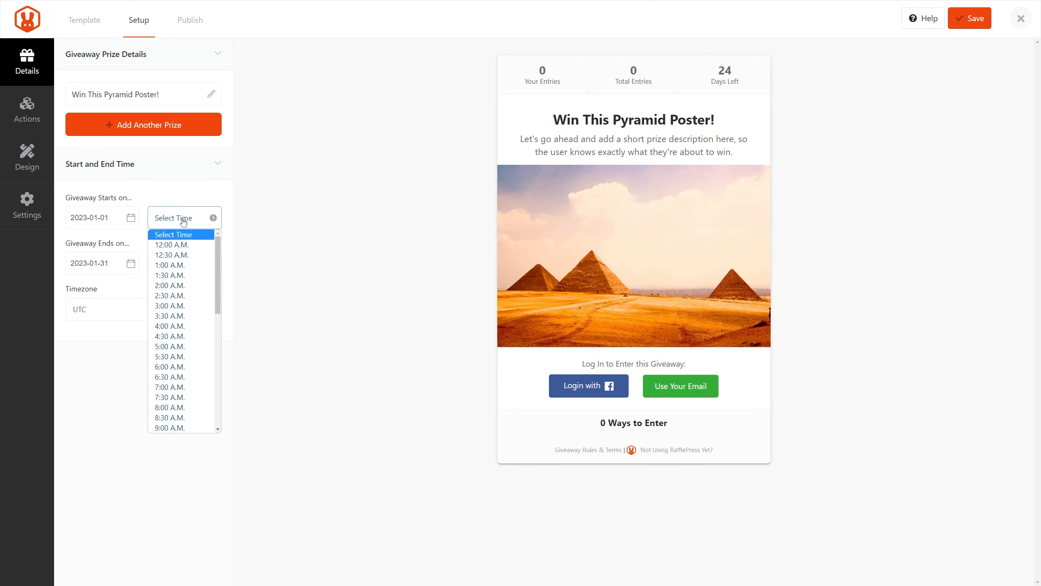
pyautogui.click(181, 244)
pyautogui.click(145, 309)
pyautogui.click(123, 429)
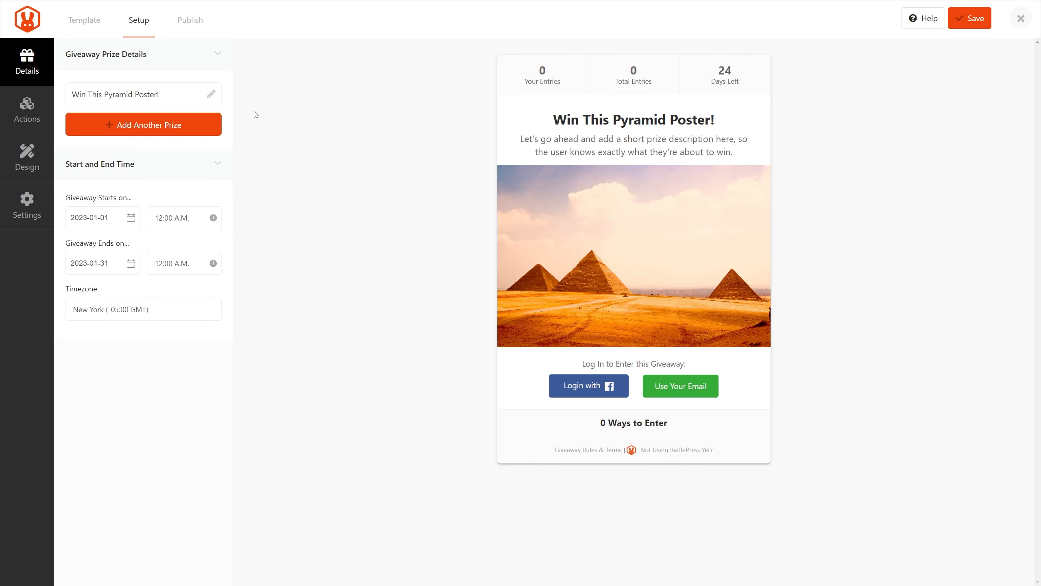
pyautogui.click(27, 113)
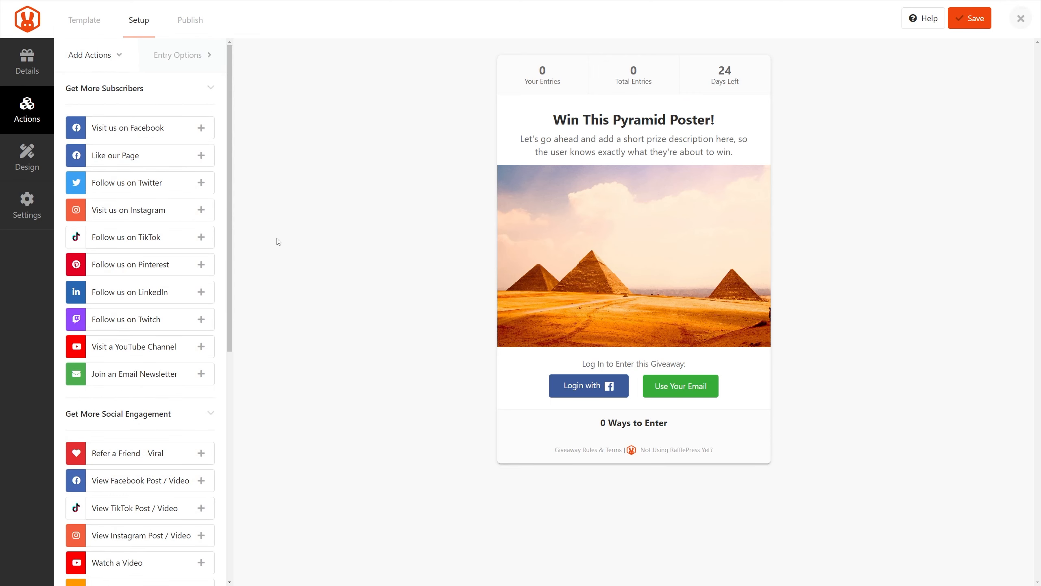
pyautogui.moveTo(229, 124); pyautogui.dragTo(207, 109)
pyautogui.click(150, 269)
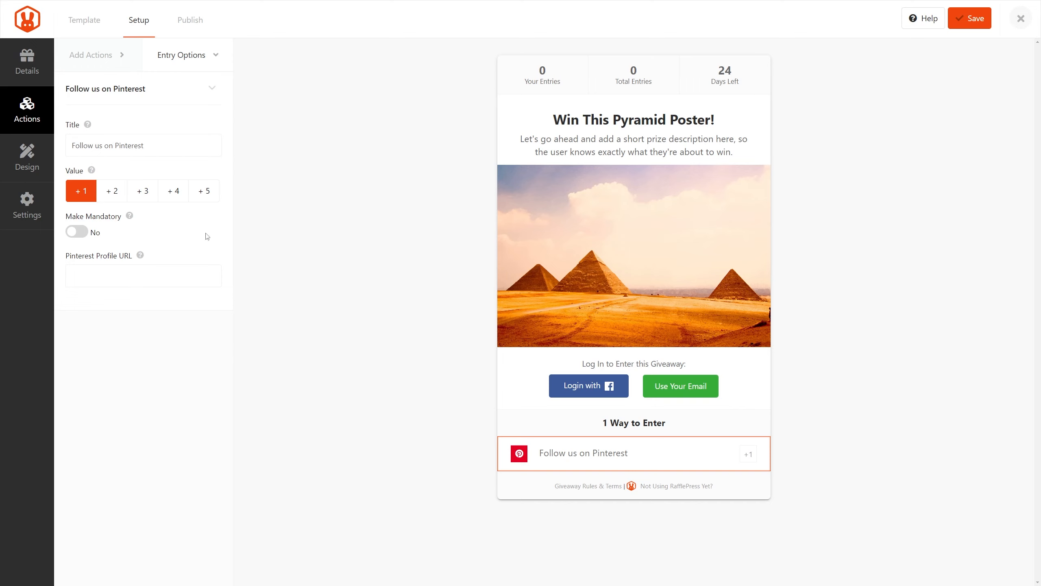
pyautogui.click(144, 196)
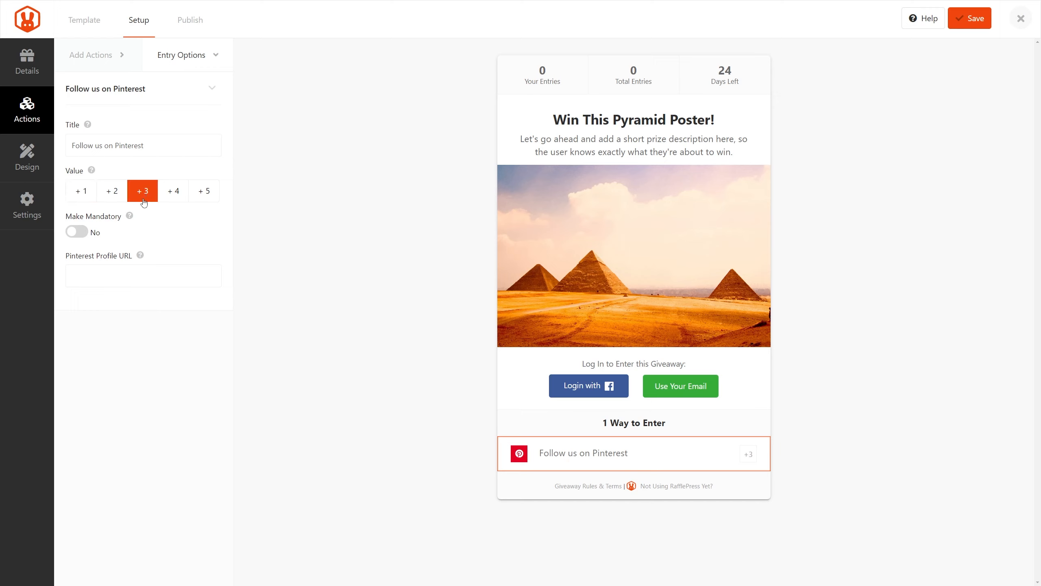
pyautogui.click(78, 233)
pyautogui.click(134, 275)
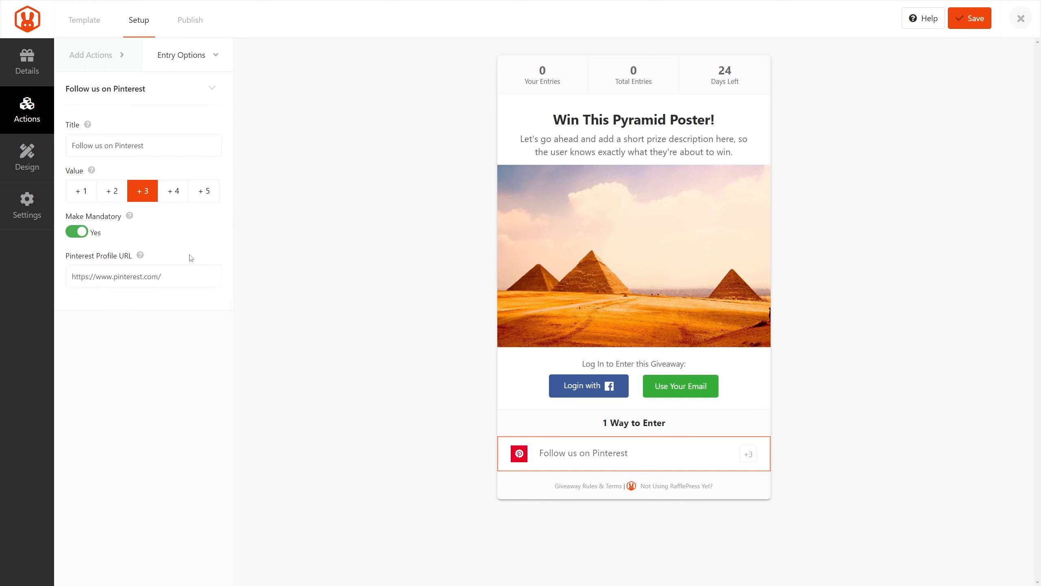
# - Add a "Join an Email Newsletter" entry action to the giveaway
pyautogui.click(27, 106)
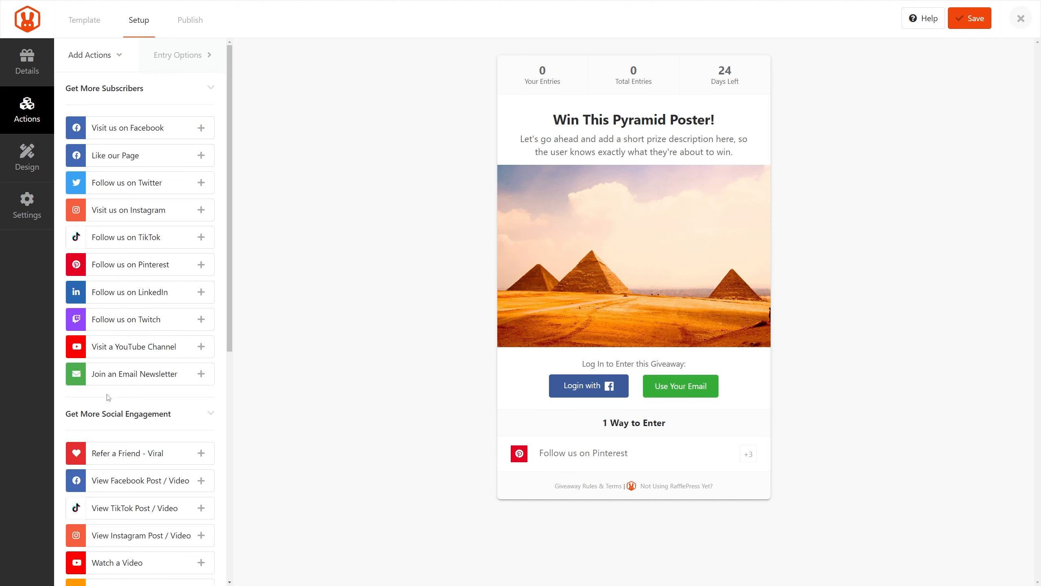
pyautogui.click(153, 379)
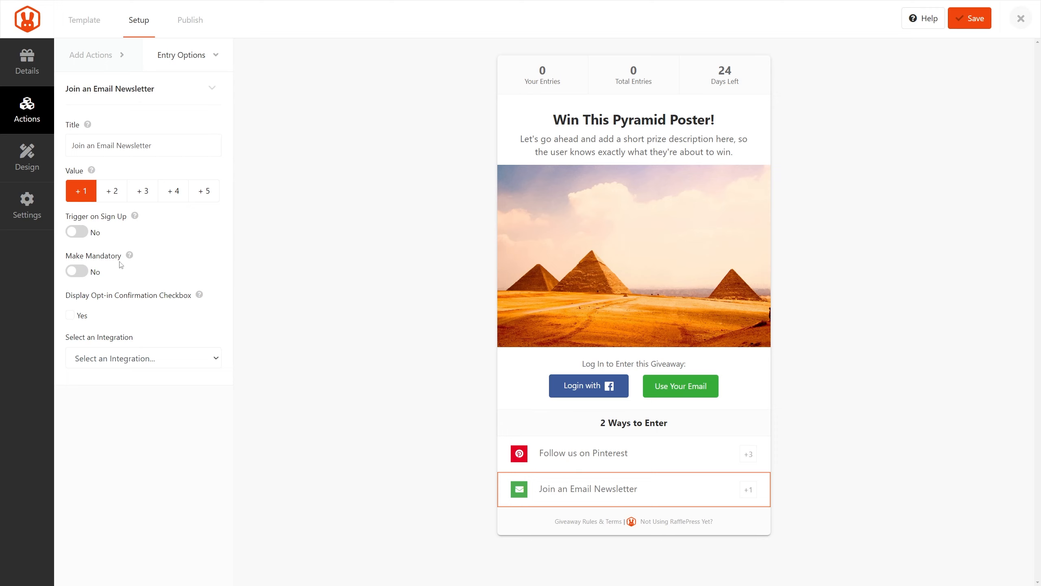
pyautogui.click(80, 232)
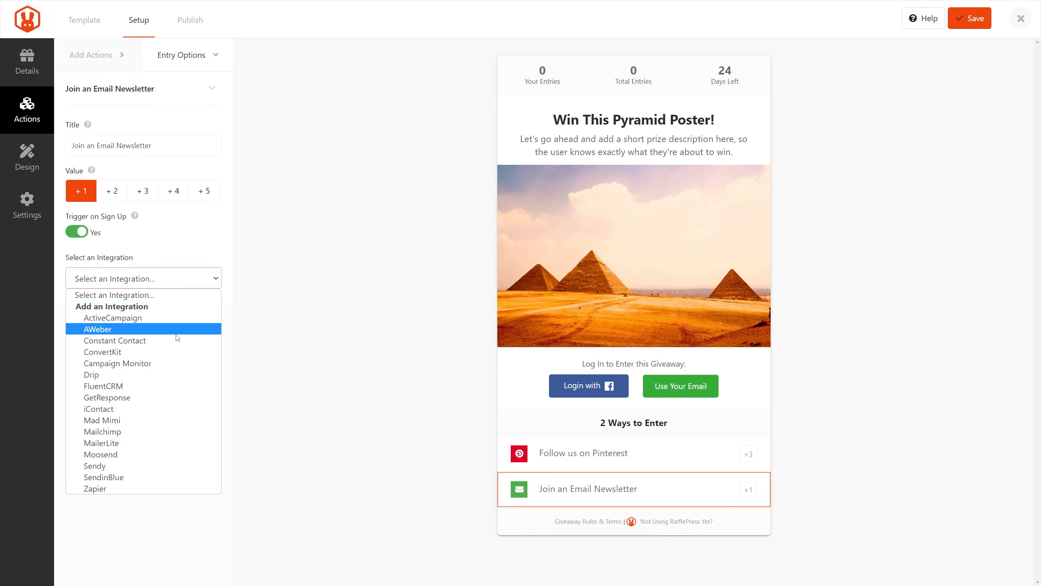
pyautogui.click(131, 340)
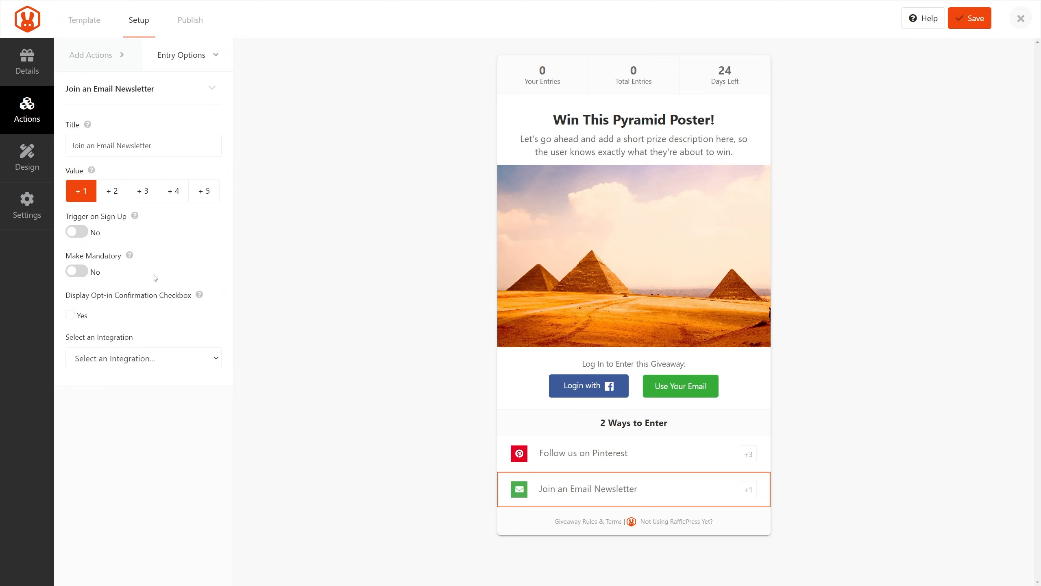
pyautogui.click(71, 316)
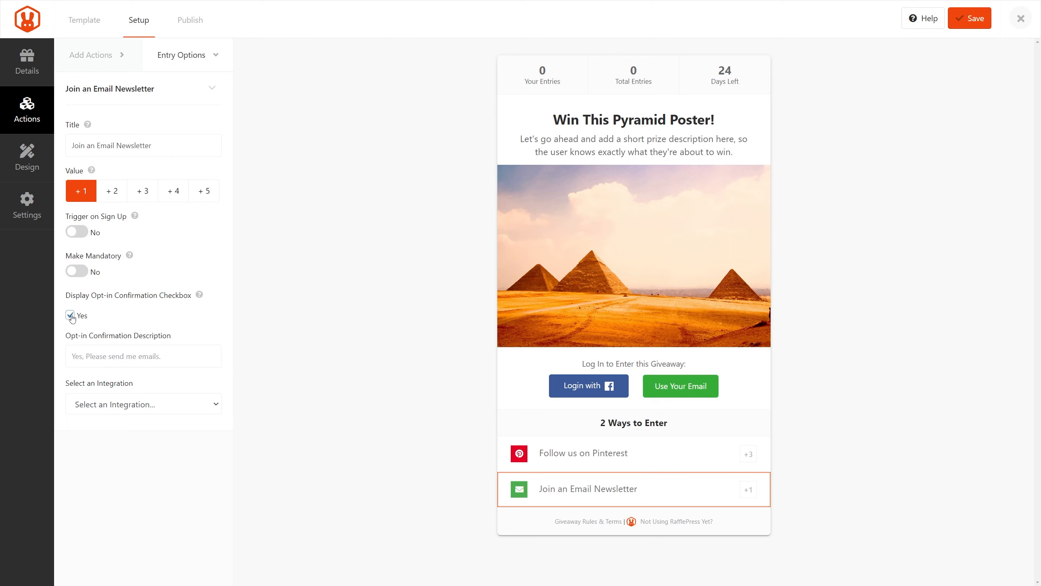
pyautogui.click(70, 316)
pyautogui.click(212, 361)
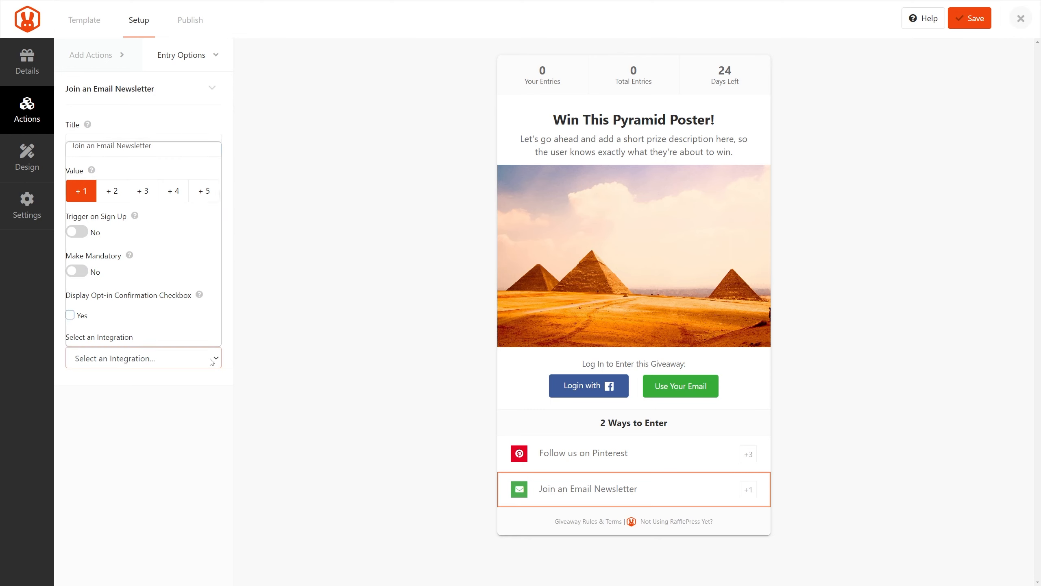
pyautogui.click(212, 361)
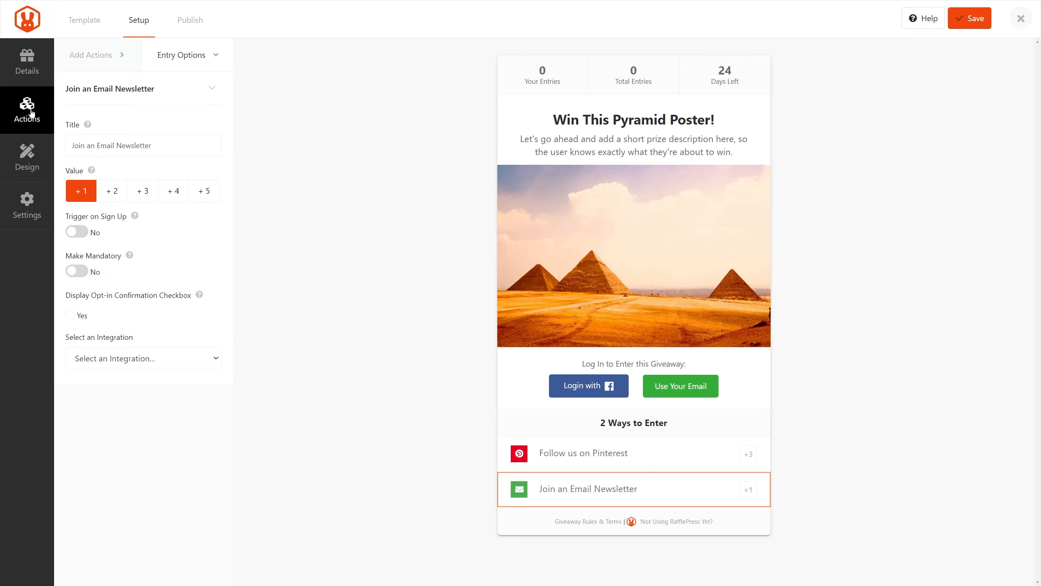
# - Set the giveaway's design layout to Image, Header, Text and its fonts to Abril Fatface with Roboto
pyautogui.click(29, 160)
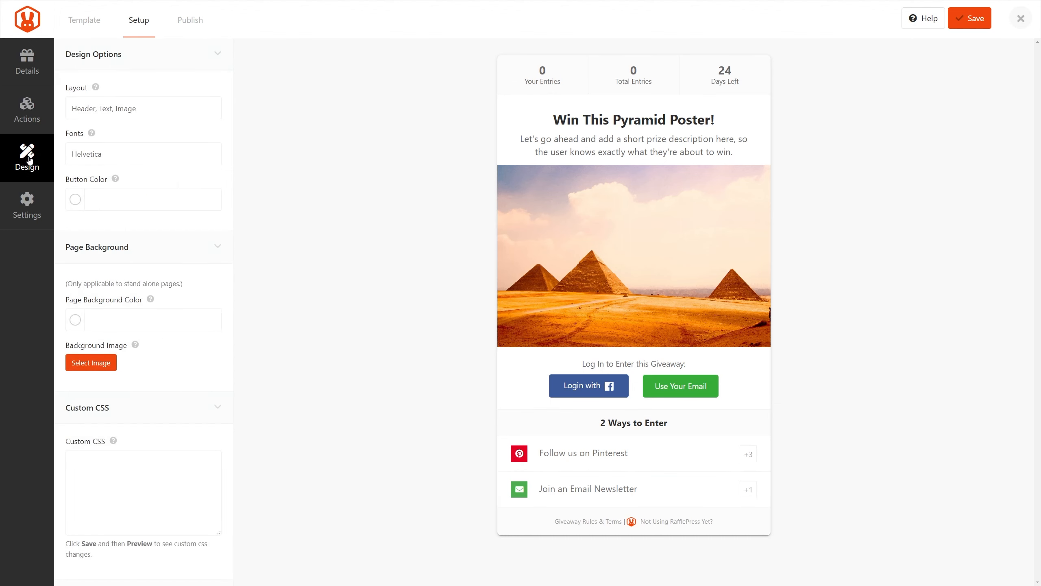
pyautogui.click(162, 108)
pyautogui.click(140, 136)
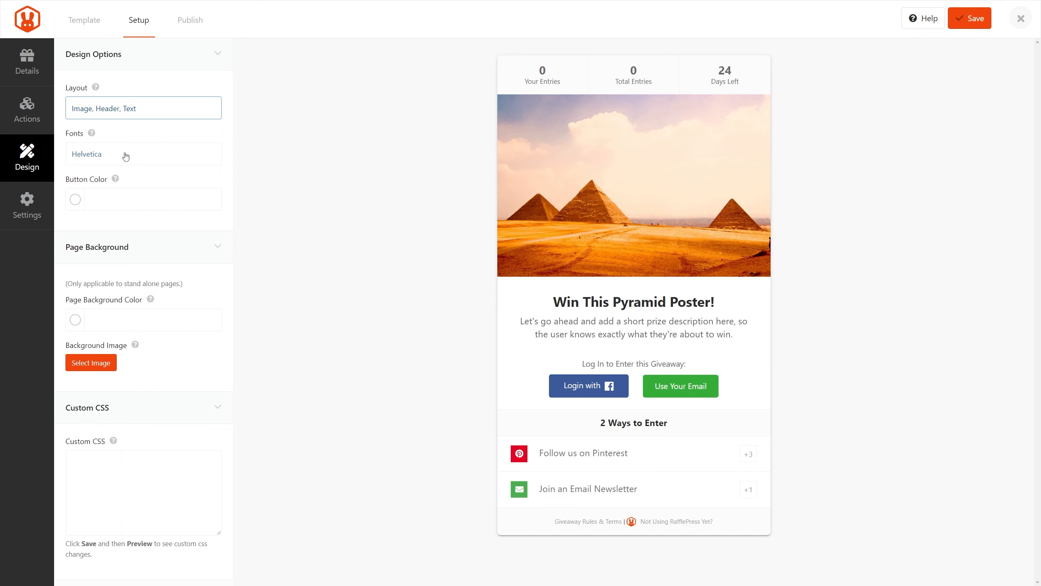
pyautogui.click(139, 154)
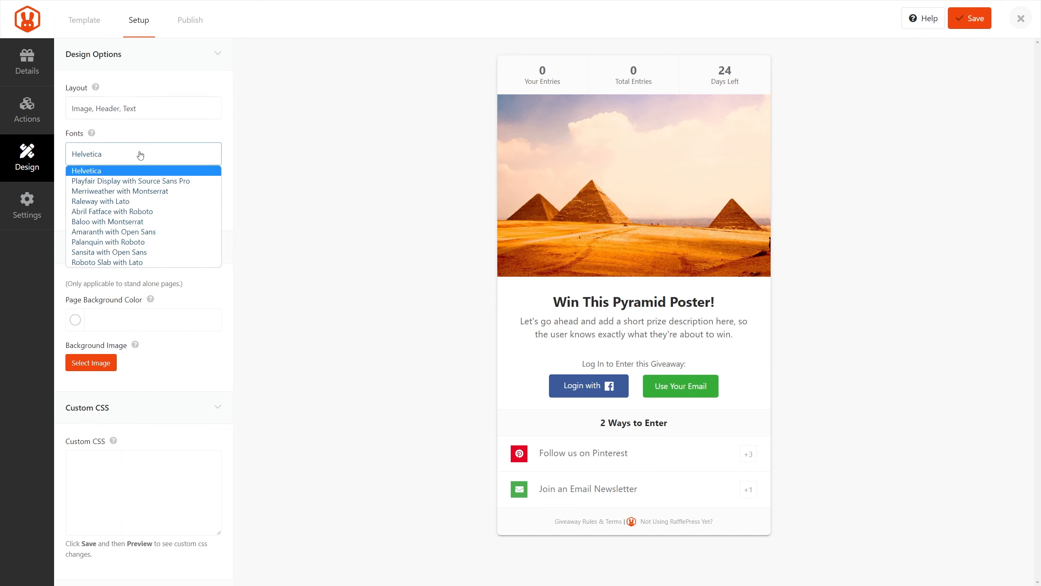
pyautogui.click(139, 211)
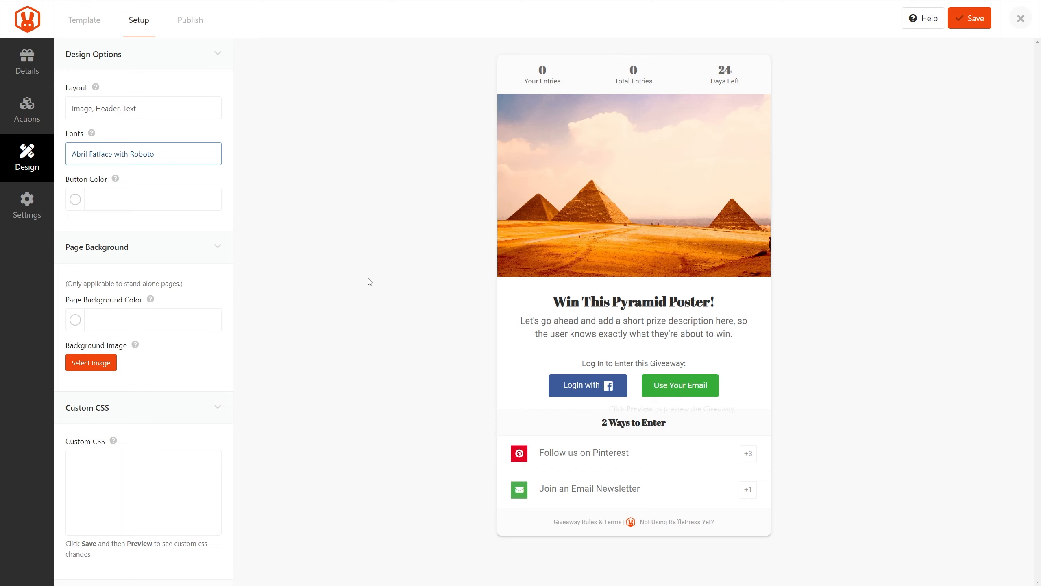
# - Set the button color to orange #F39C19 and the page background color to red #E84B3C
pyautogui.click(75, 200)
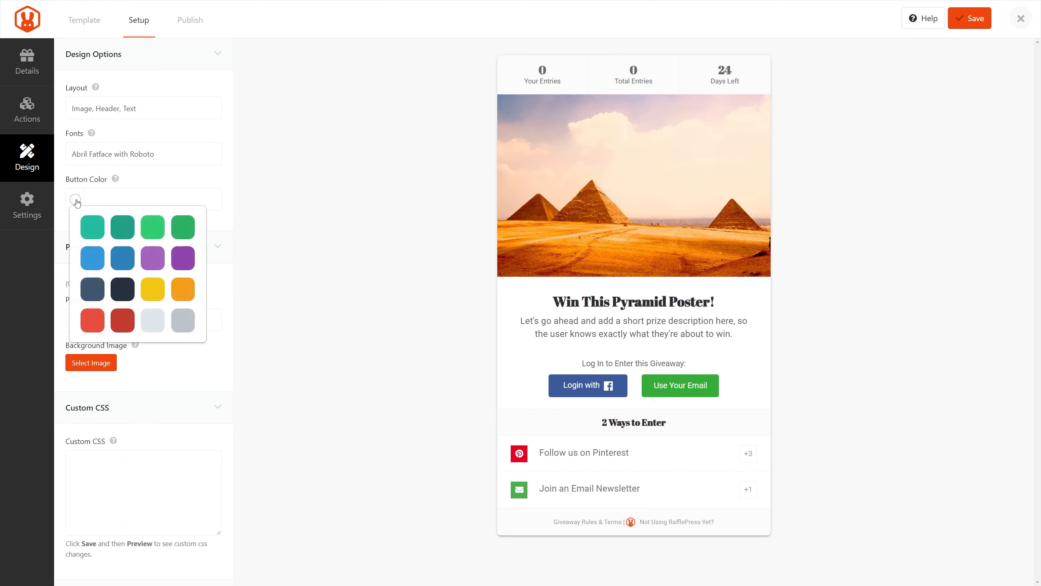
pyautogui.click(181, 295)
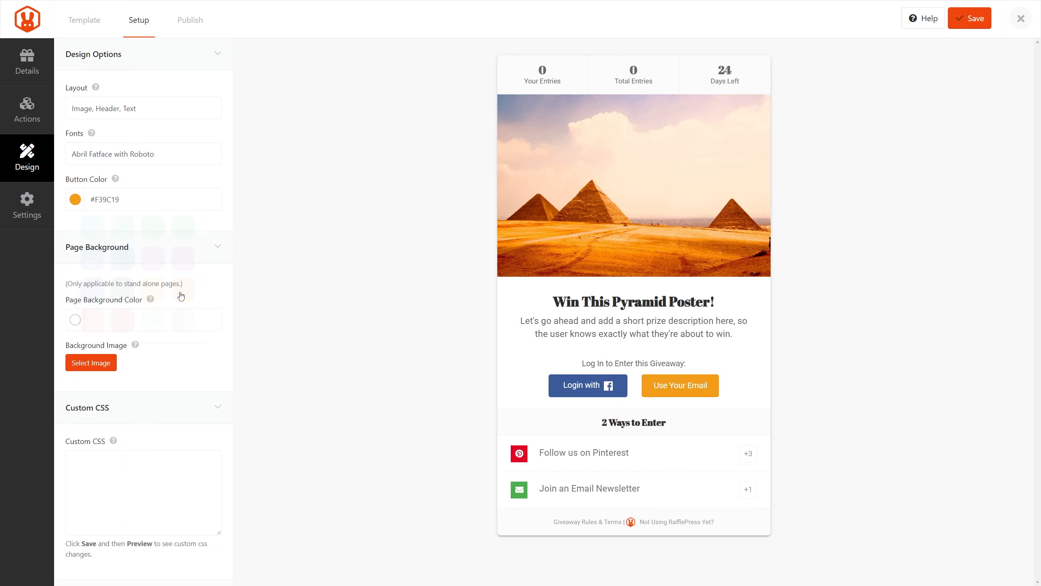
pyautogui.click(219, 248)
pyautogui.click(219, 249)
pyautogui.click(77, 321)
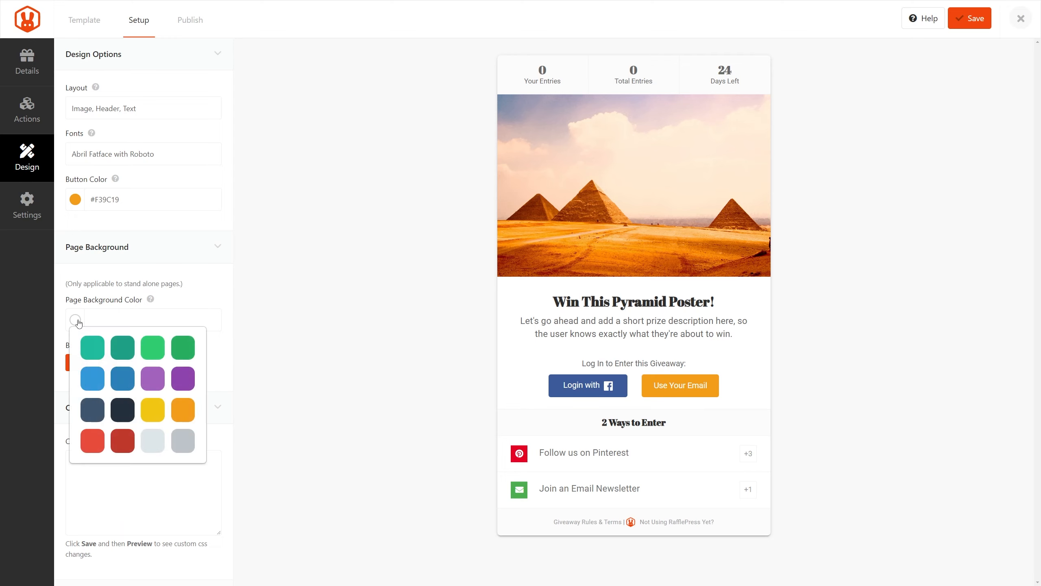
pyautogui.click(93, 441)
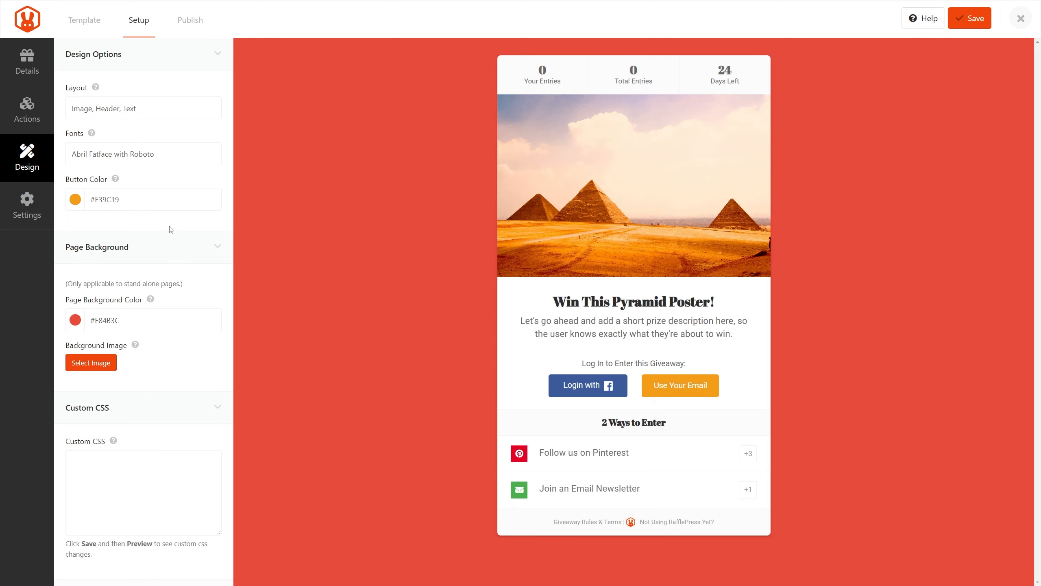
# - Set the giveaway's page permalink to "pinterest" and limit sign-ups to 3 per IP address in the general settings
pyautogui.click(27, 203)
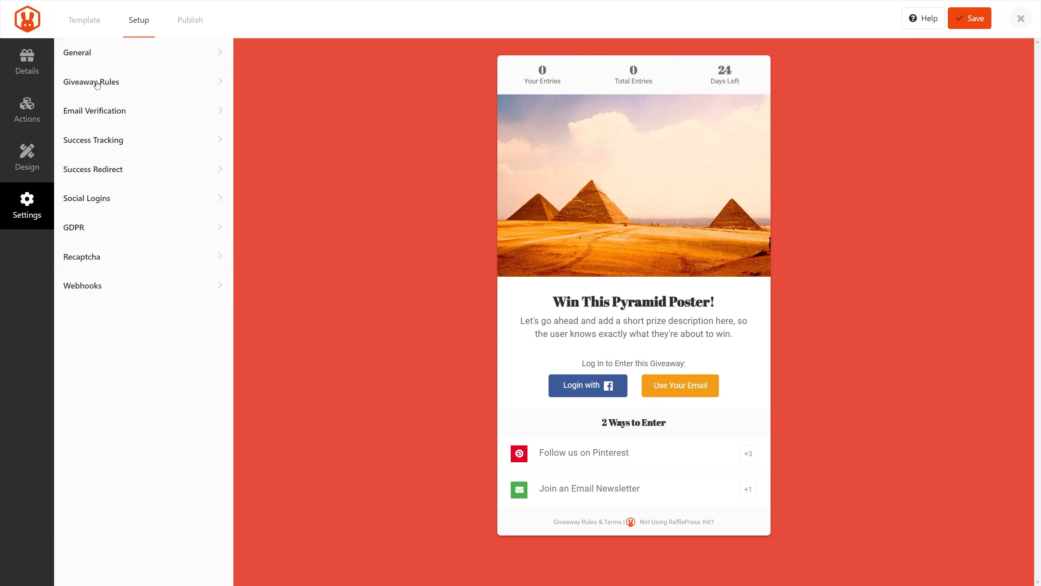
pyautogui.click(97, 54)
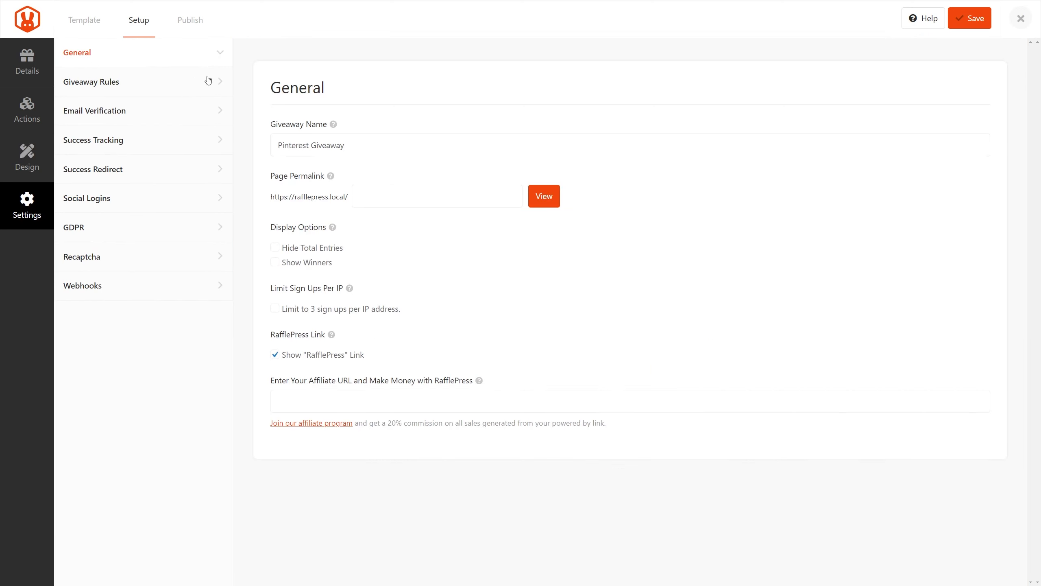
pyautogui.tripleClick(267, 141)
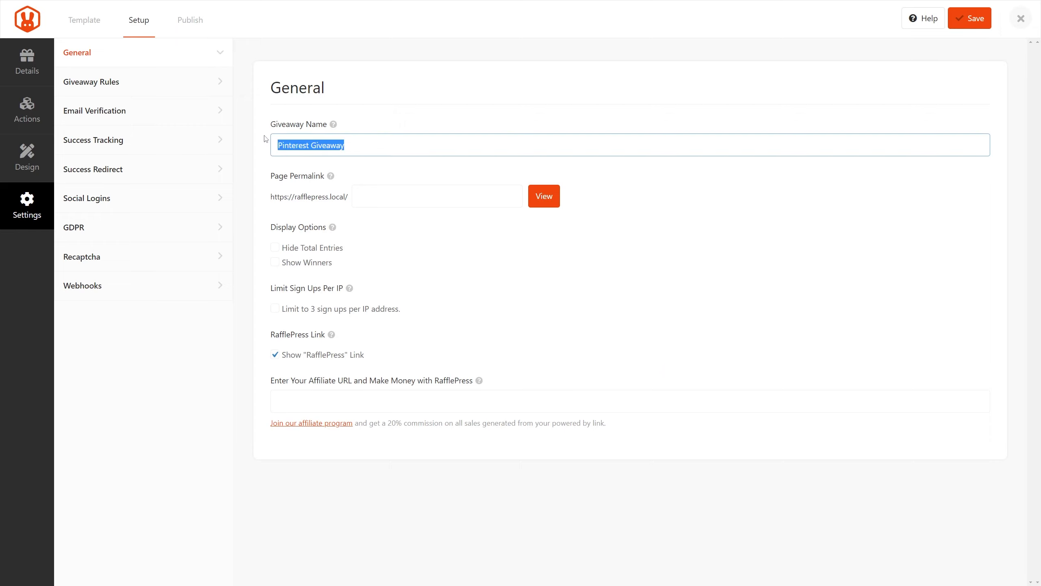
pyautogui.click(401, 200)
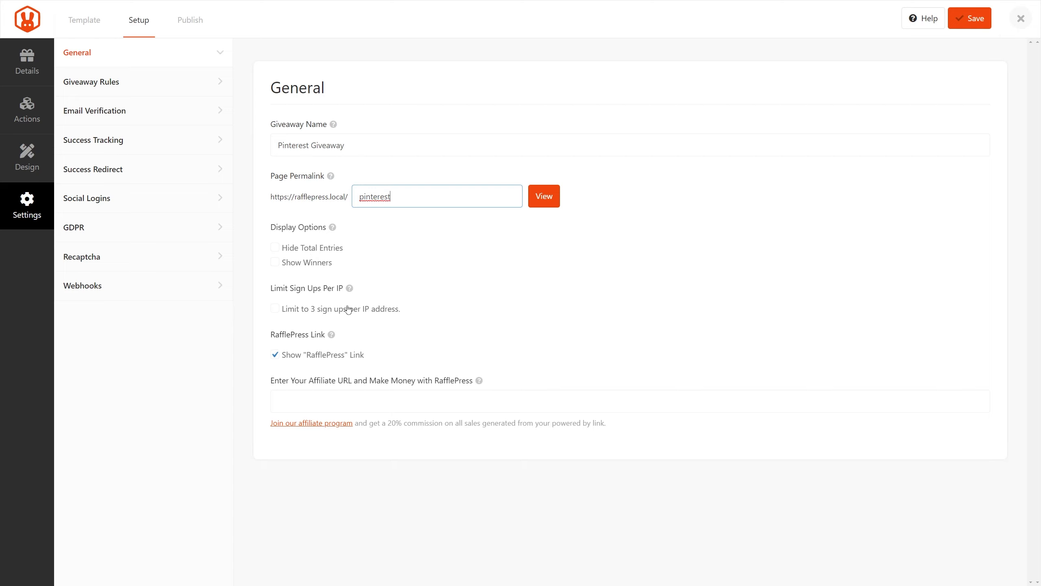
pyautogui.click(275, 308)
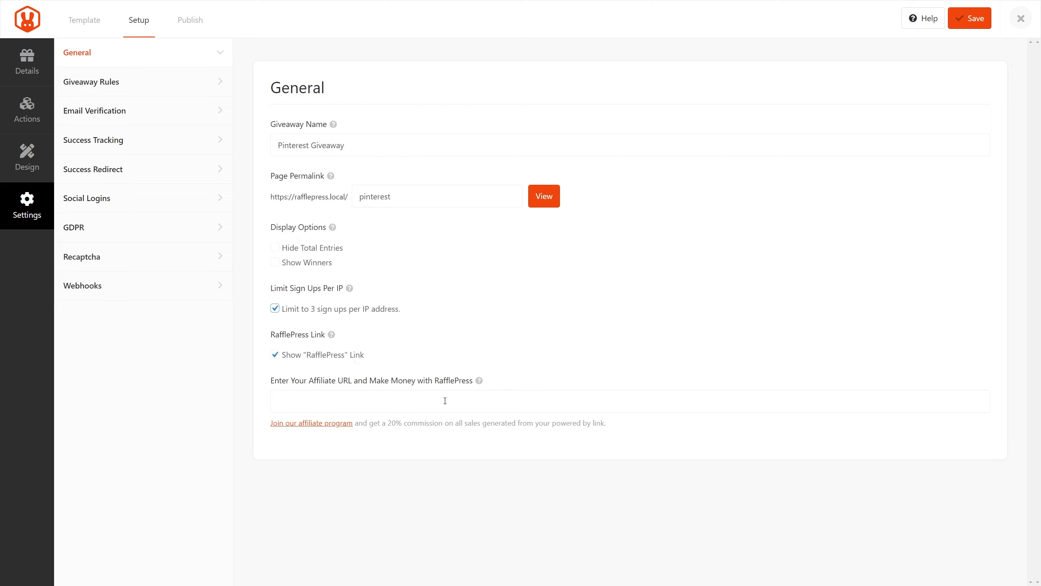
# - Require contestants to confirm their email, and view the giveaway's success tracking settings
pyautogui.click(127, 111)
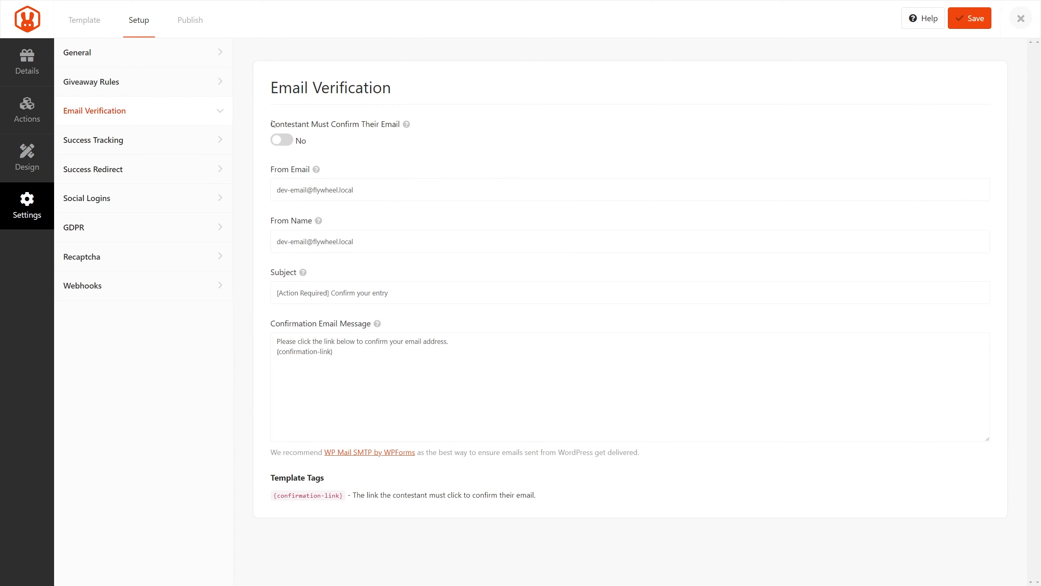
pyautogui.click(281, 140)
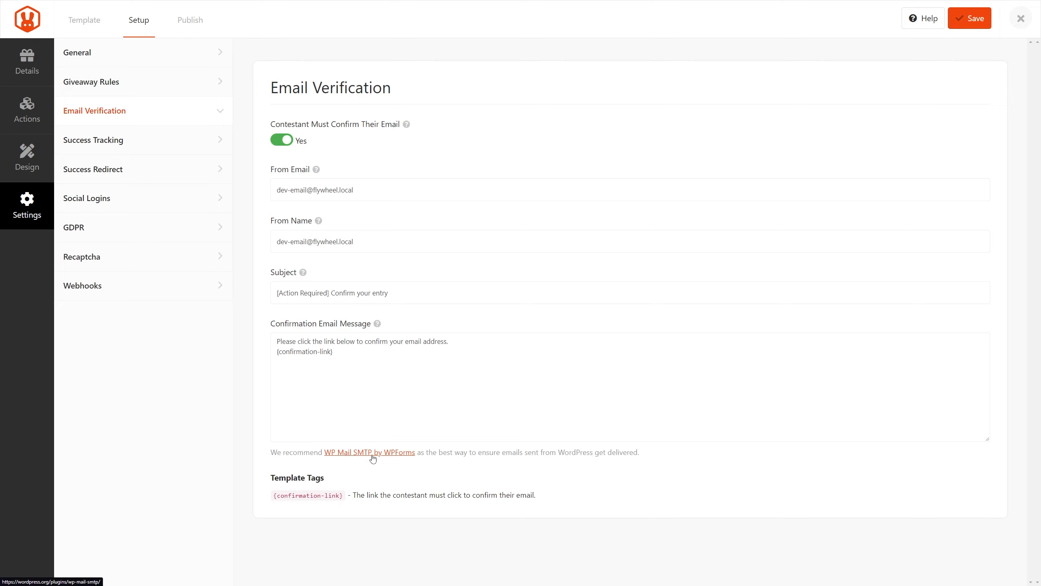
pyautogui.click(111, 144)
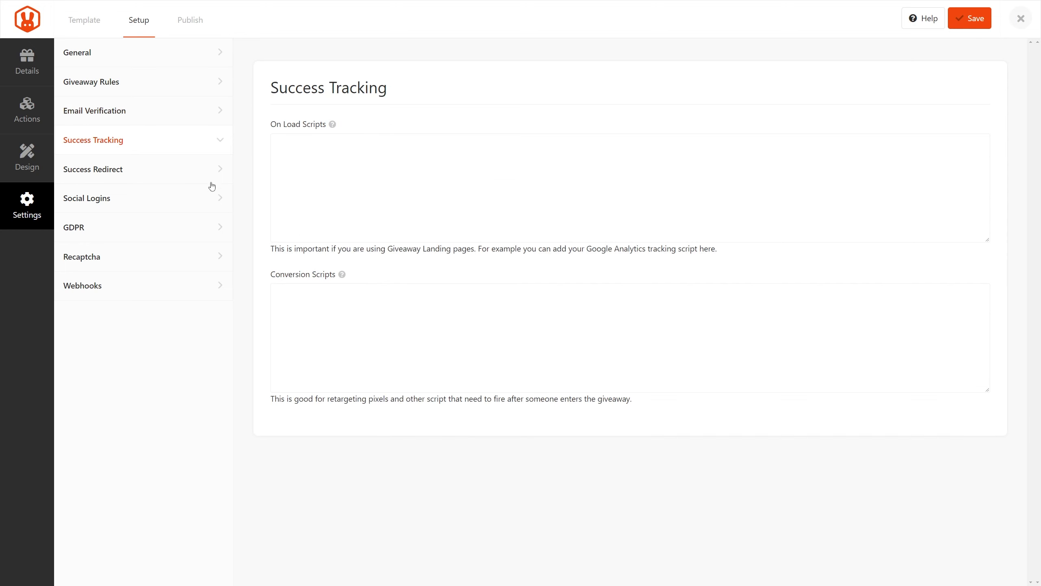
# - Try the Success Redirect option, switching it on and back off
pyautogui.click(116, 172)
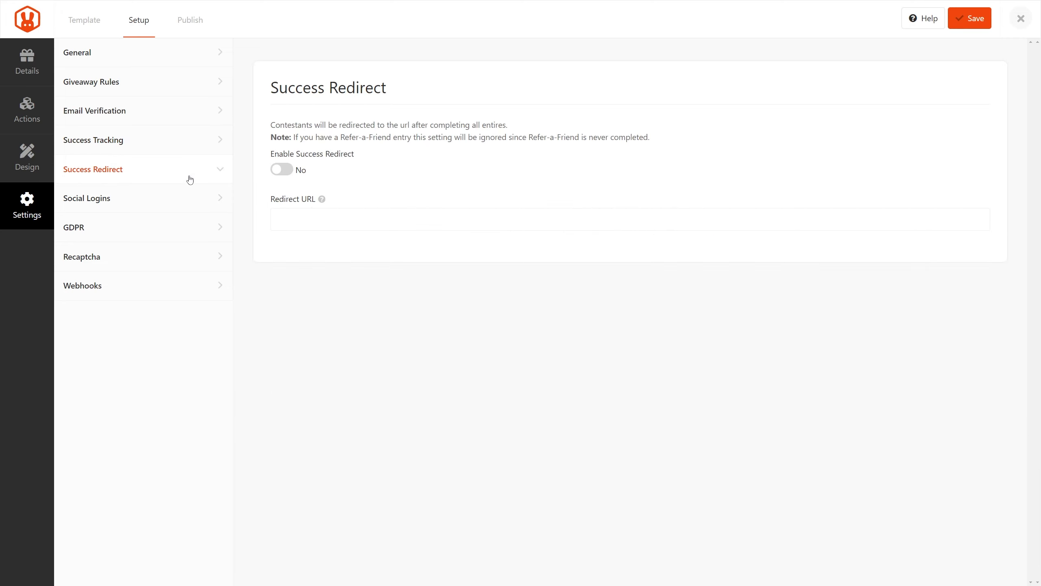
pyautogui.click(285, 170)
pyautogui.click(285, 169)
# - Allow visitors to log in to the giveaway with Facebook in the social login settings
pyautogui.click(112, 205)
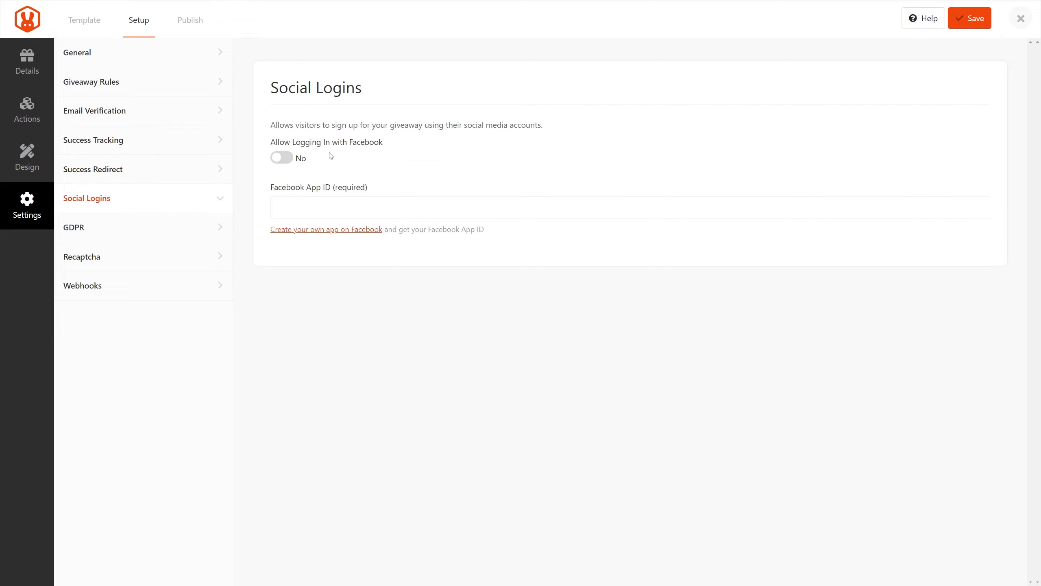
pyautogui.click(279, 160)
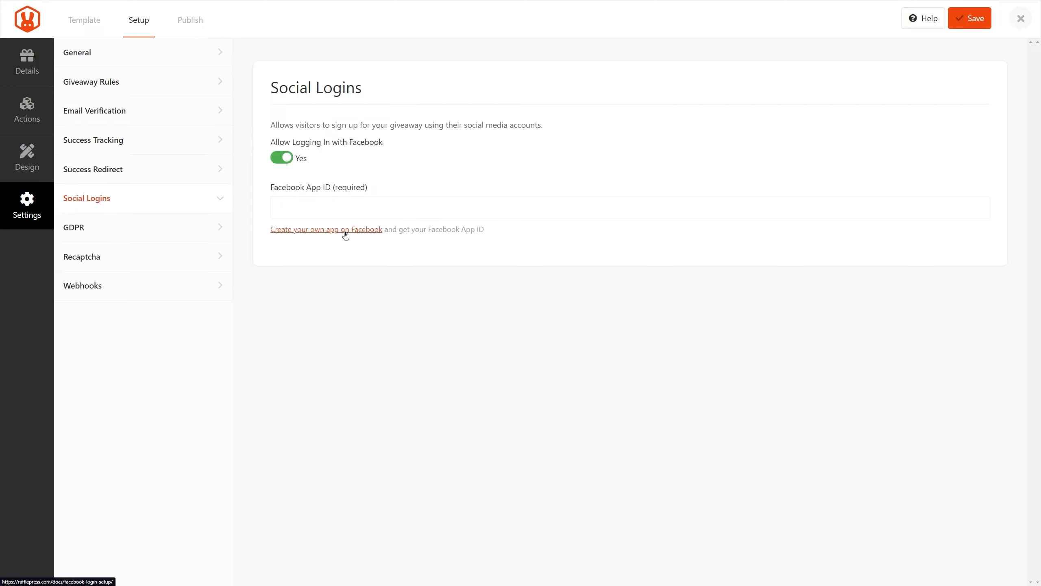
# - Try the GDPR Consent option, switching it on and back off
pyautogui.click(112, 230)
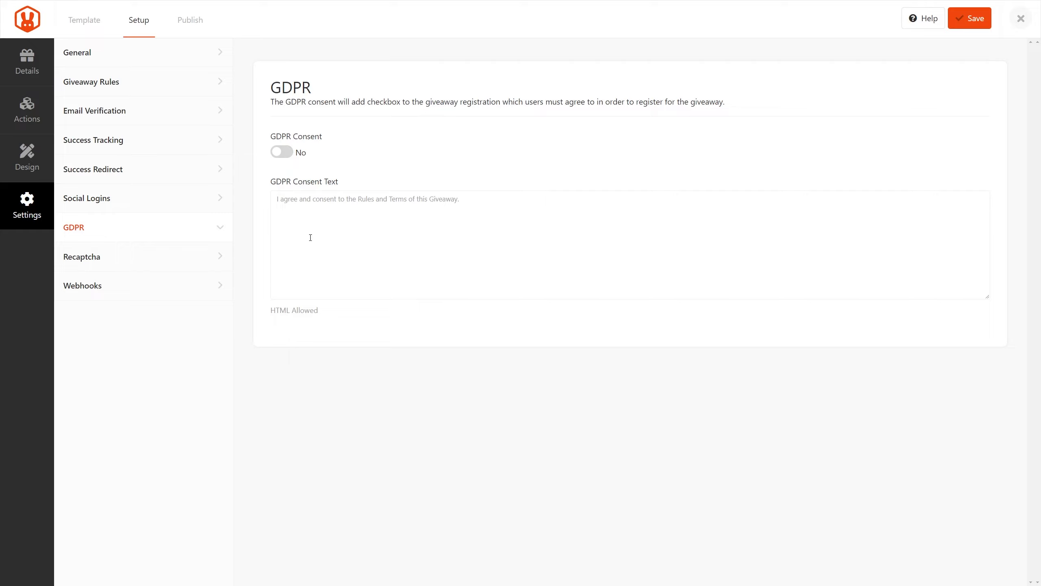
pyautogui.click(282, 152)
pyautogui.click(285, 154)
# - Enable invisible Recaptcha and webhooks in the giveaway's settings
pyautogui.click(124, 262)
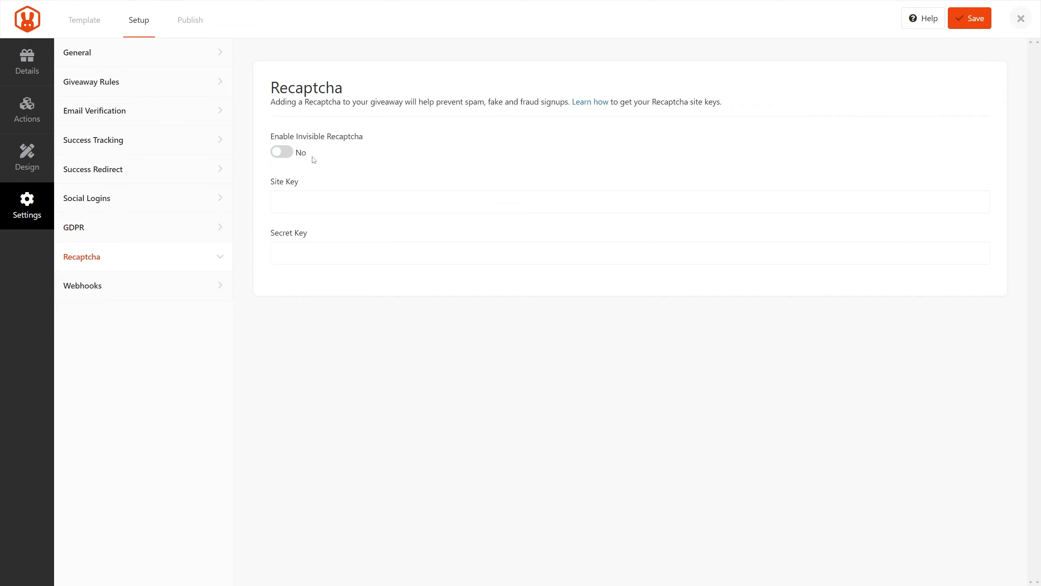
pyautogui.click(281, 152)
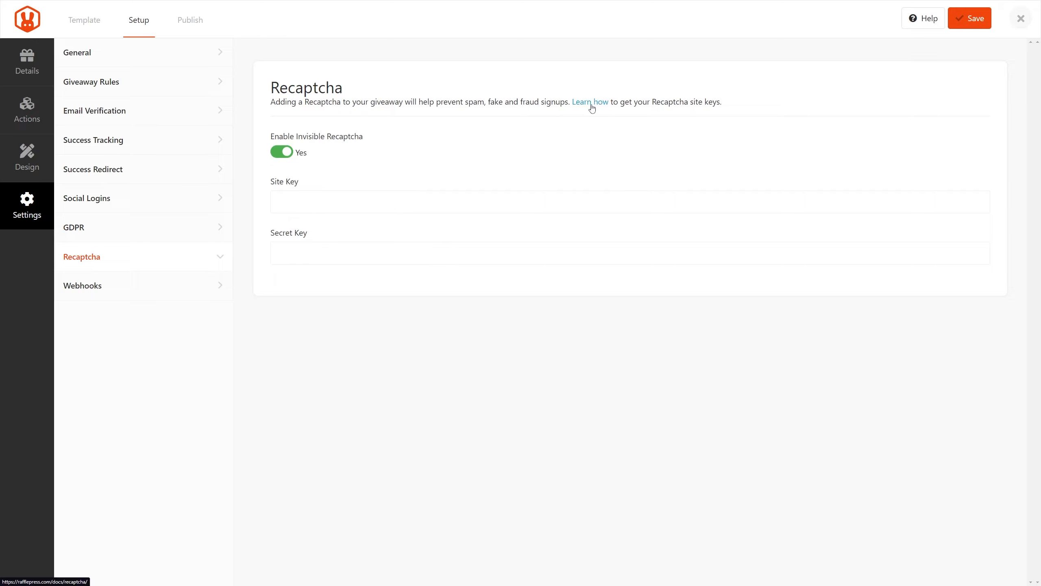
pyautogui.click(100, 289)
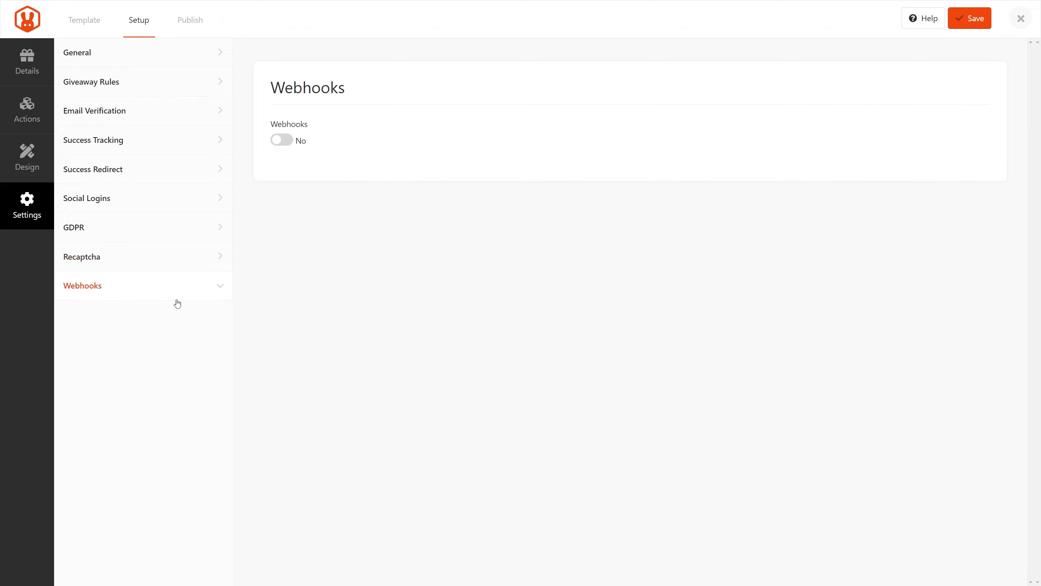
pyautogui.click(287, 139)
pyautogui.click(312, 180)
# - Save the giveaway and select its shortcode text in the WordPress Shortcode publish option
pyautogui.click(971, 21)
pyautogui.click(191, 21)
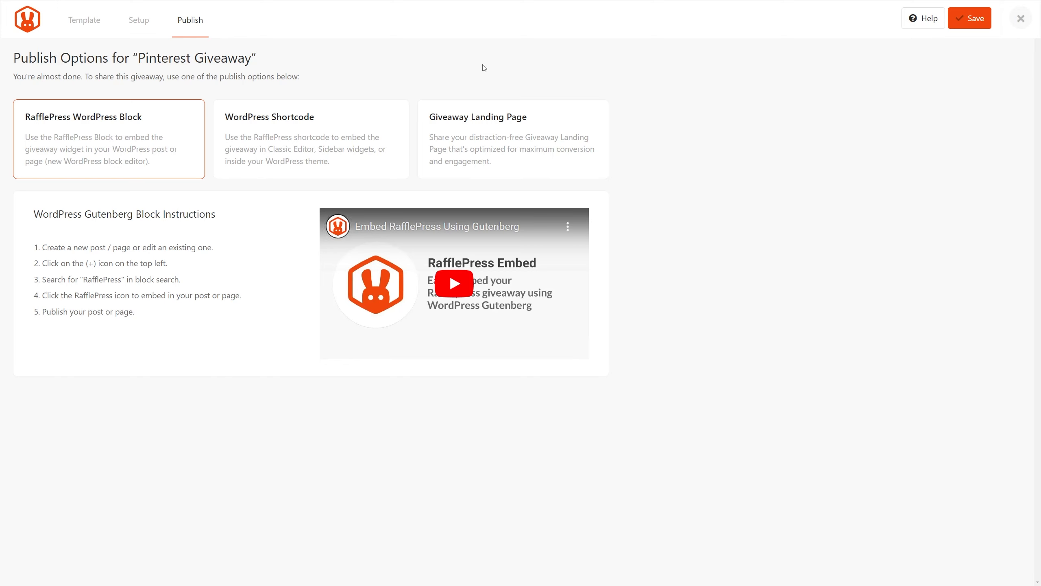
pyautogui.click(294, 139)
pyautogui.click(55, 372)
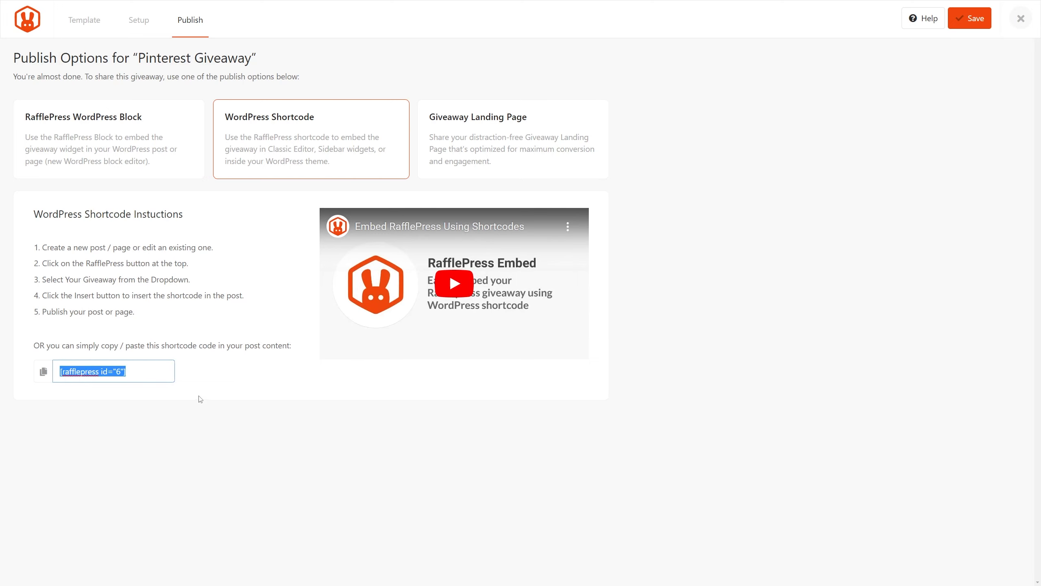
# - View the giveaway's landing page, checking its email login form and Pinterest entry action, and return to the publish options
pyautogui.click(512, 135)
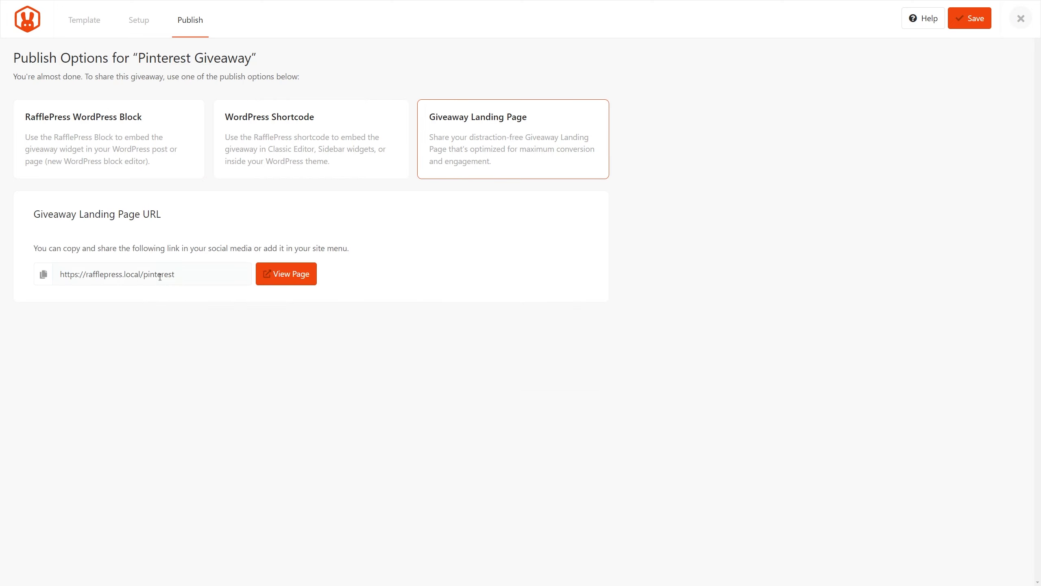
pyautogui.click(300, 280)
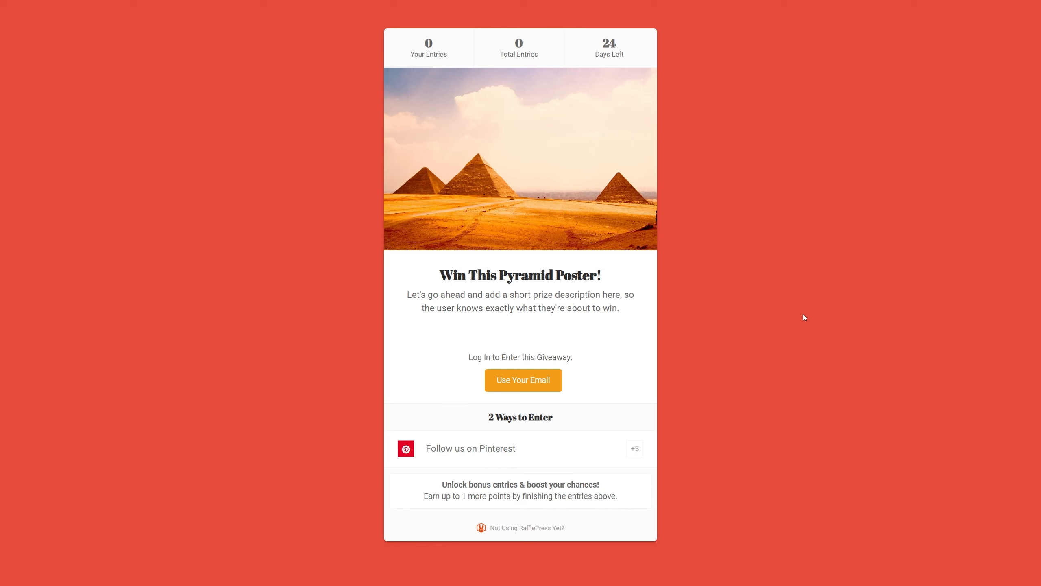
pyautogui.click(523, 383)
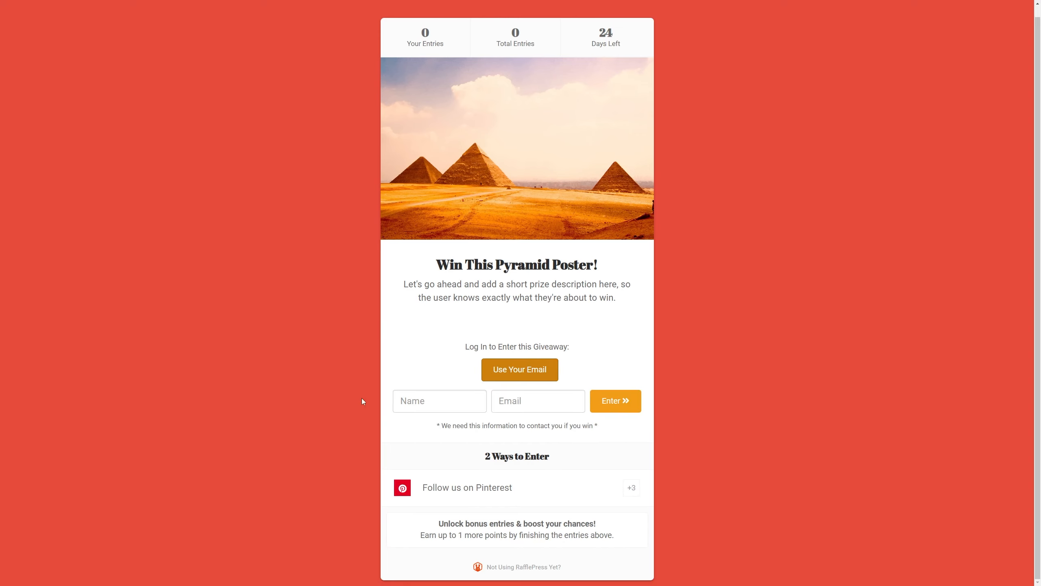
pyautogui.click(477, 488)
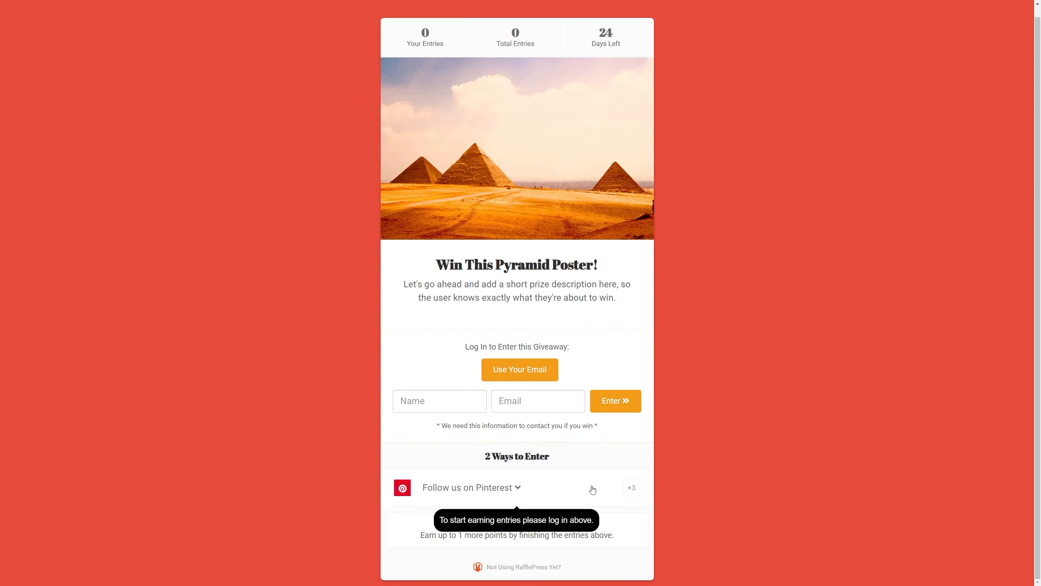
pyautogui.scroll(1, 746, 363)
pyautogui.hotkey('ctrl', 'w')
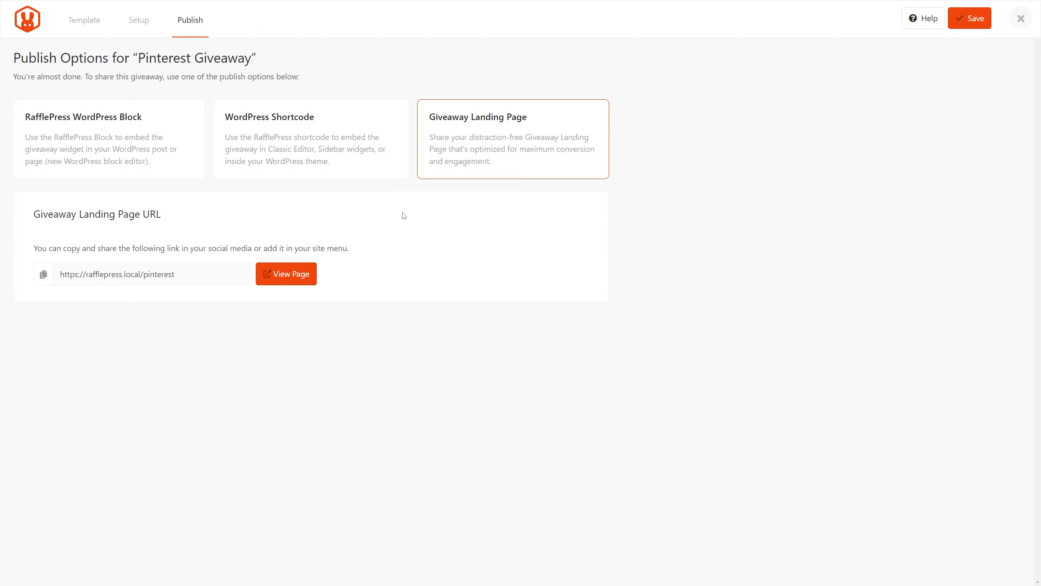
# - Copy the giveaway's WordPress shortcode, then save the giveaway and leave the builder
pyautogui.click(293, 140)
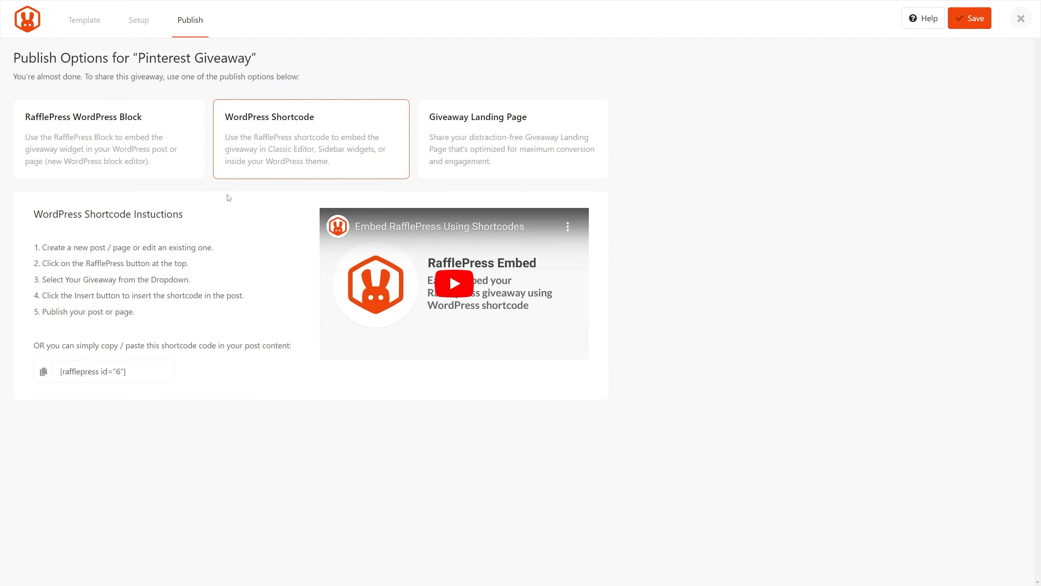
pyautogui.click(45, 372)
pyautogui.click(971, 18)
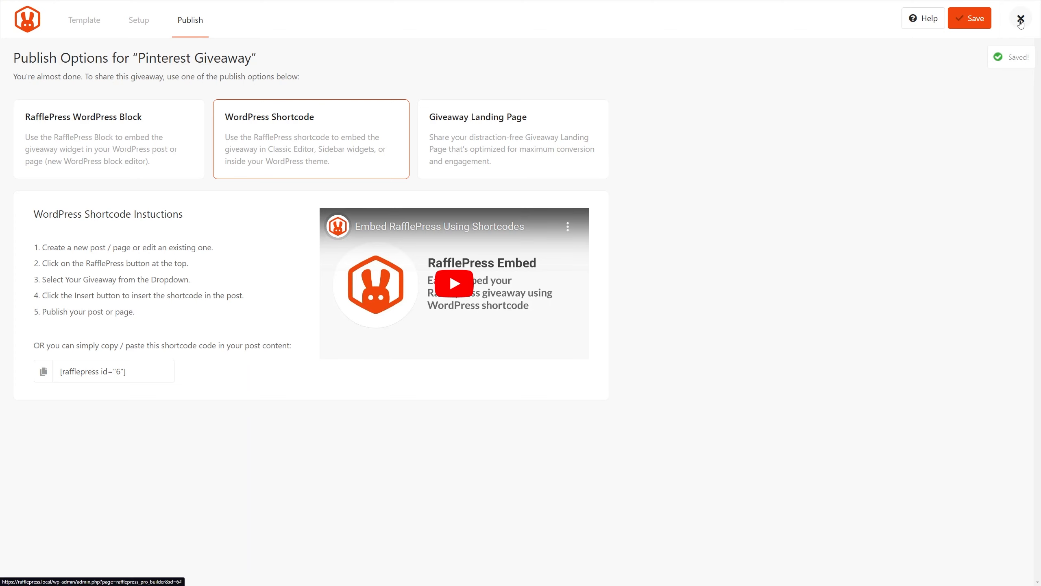
pyautogui.click(1020, 18)
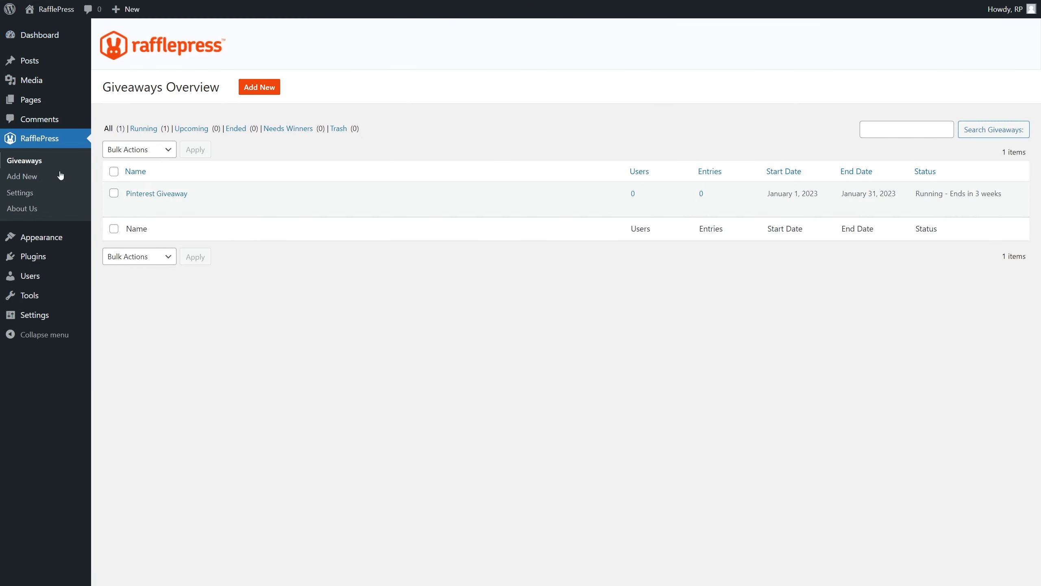
# - Create a new WordPress page titled "My Contest"
pyautogui.moveTo(36, 66)
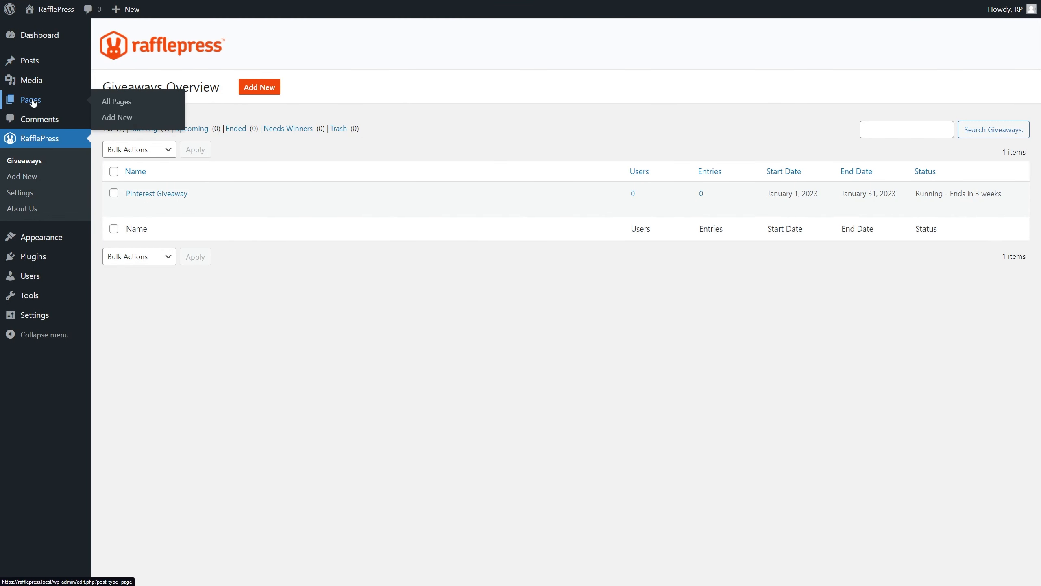
pyautogui.moveTo(48, 101)
pyautogui.click(118, 117)
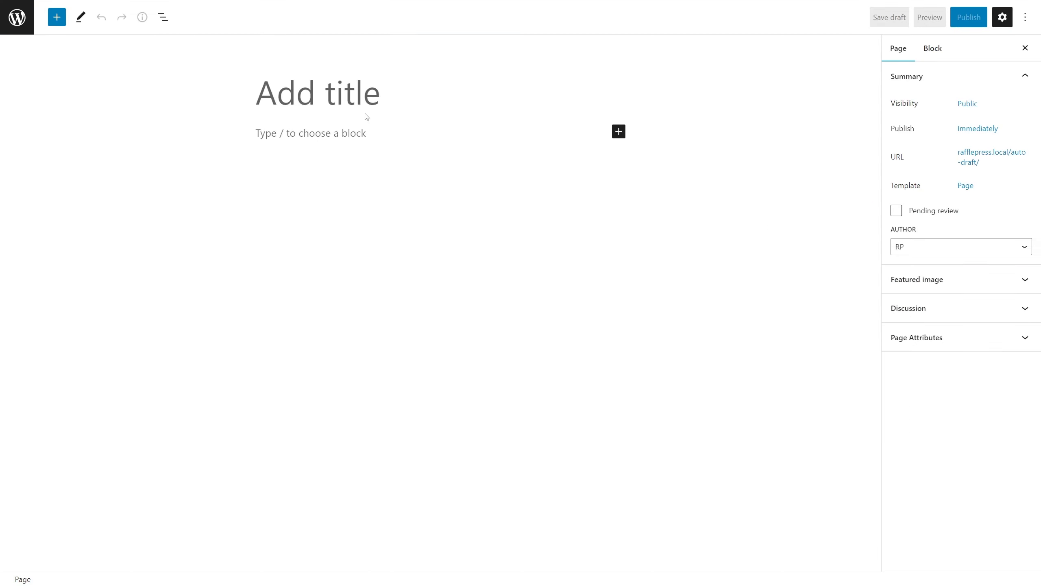
pyautogui.write('My Co')
pyautogui.write('ntest')
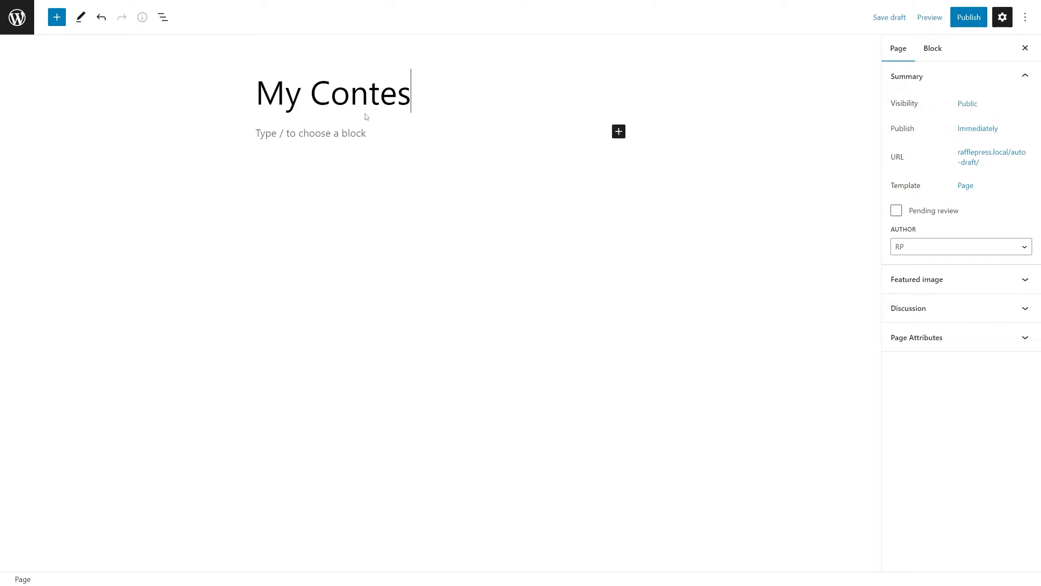
# - Try embedding Pinterest Giveaway below the page title with a RafflePress block, review its preview, and delete the block
pyautogui.click(398, 137)
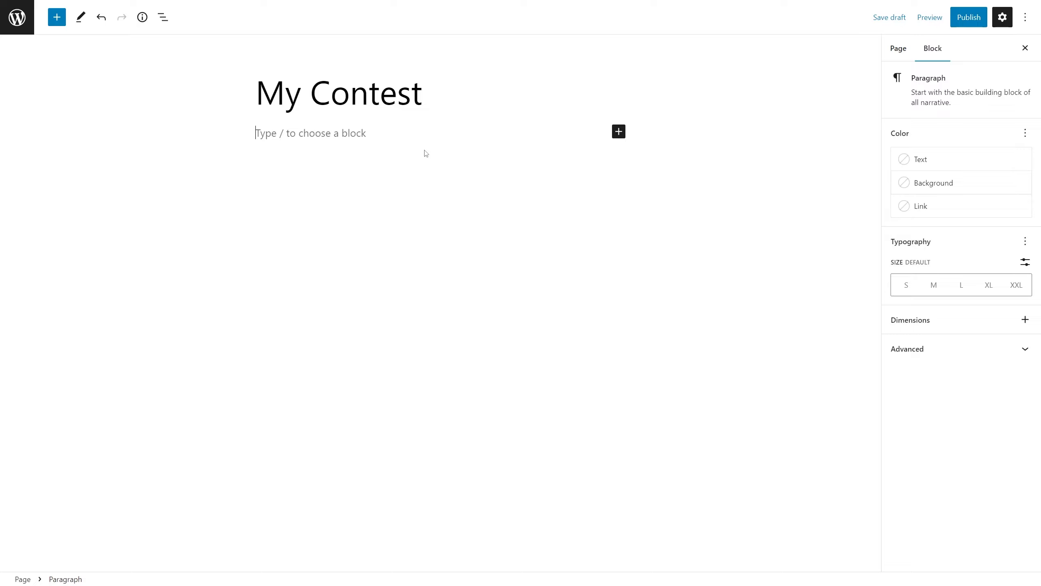
pyautogui.write('/')
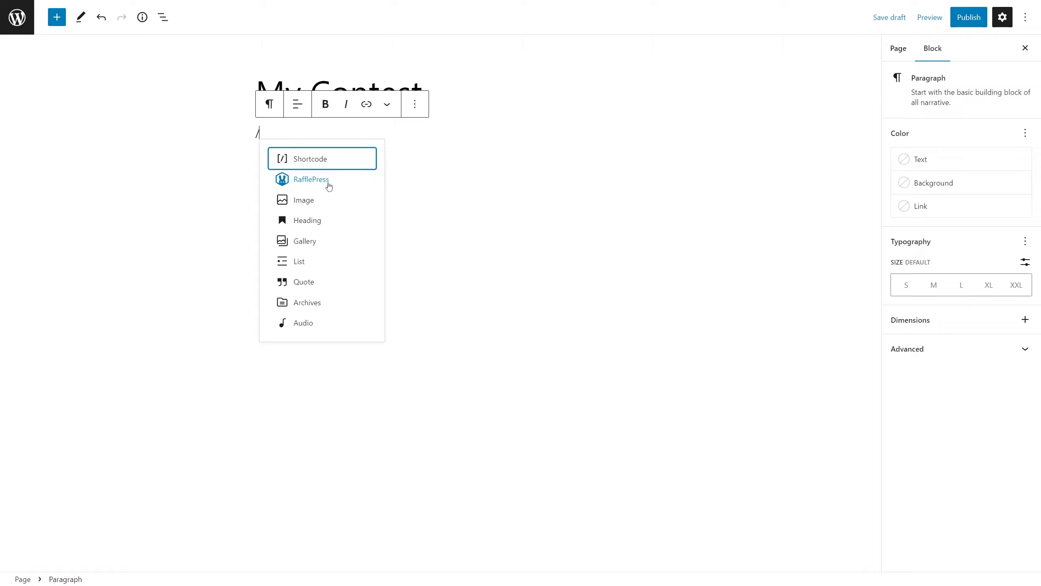
pyautogui.click(312, 183)
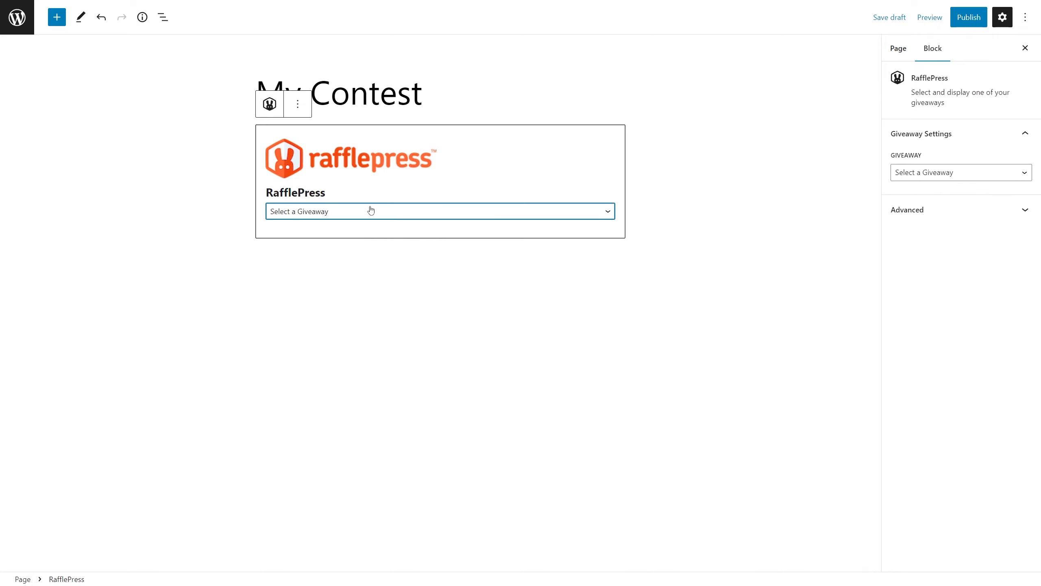
pyautogui.click(316, 214)
pyautogui.click(327, 239)
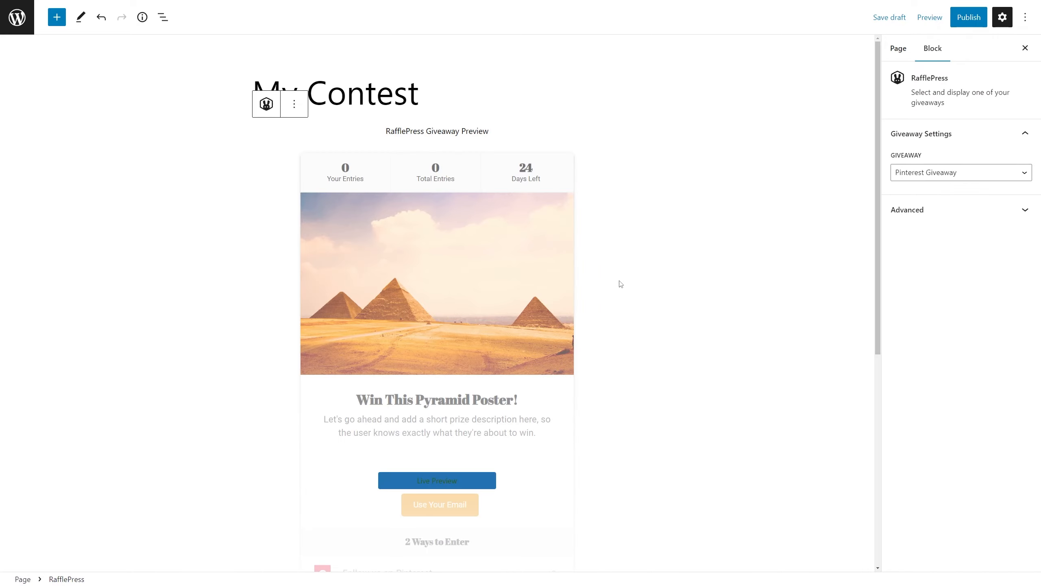
pyautogui.scroll(-1, 656, 281)
pyautogui.scroll(-5, 656, 287)
pyautogui.scroll(6, 644, 306)
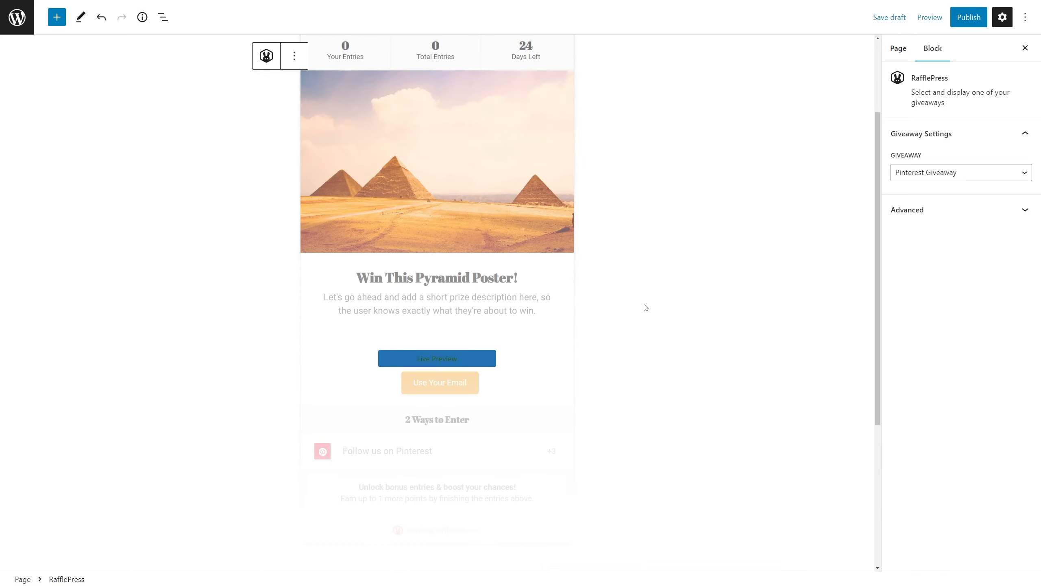
pyautogui.press('Delete')
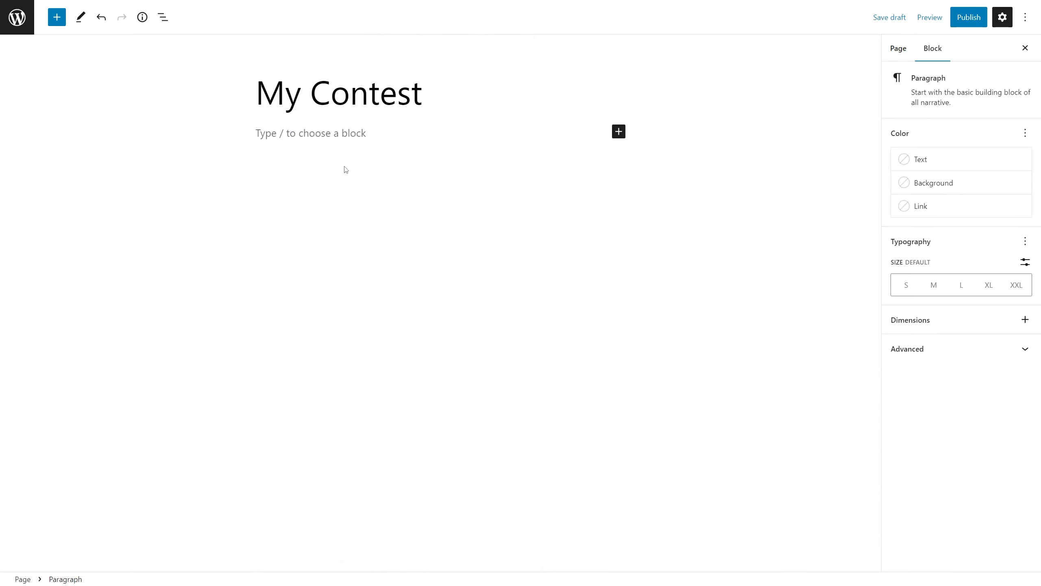
# - Add a Shortcode block containing [rafflepress id="6"] below the page title and publish the page
pyautogui.write('/')
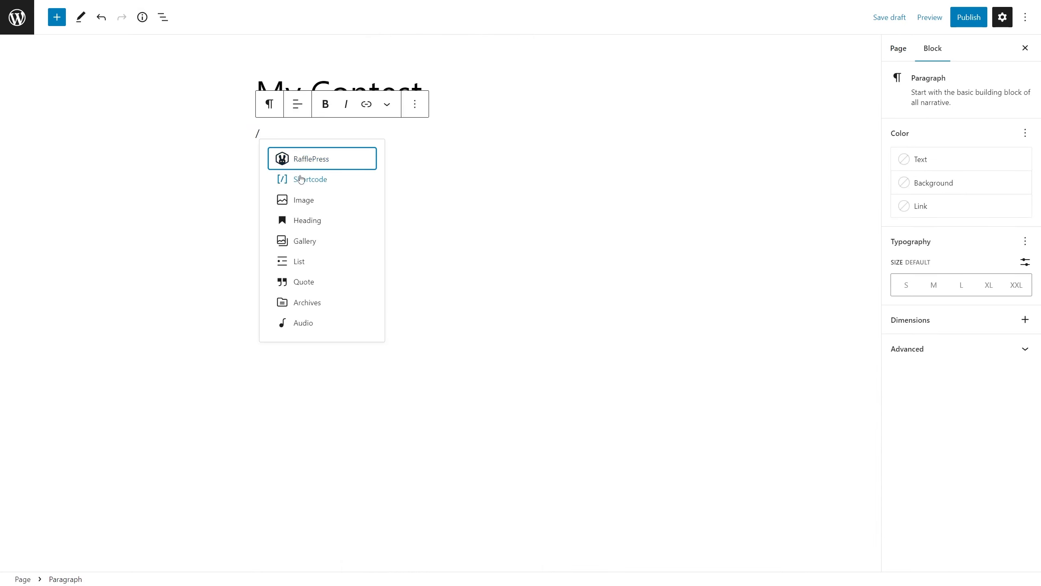
pyautogui.click(304, 180)
pyautogui.hotkey('ctrl', 'v')
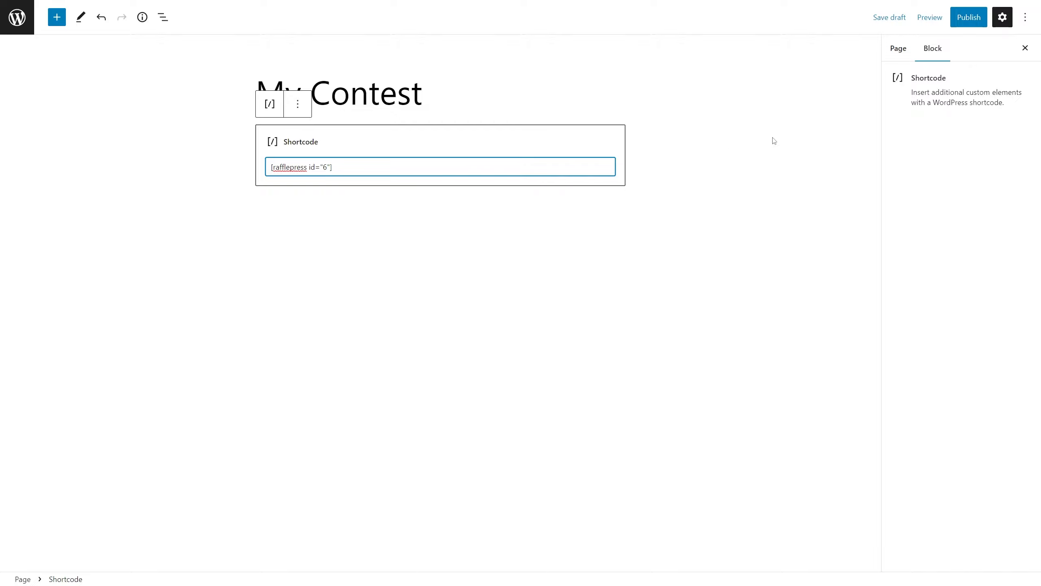
pyautogui.click(969, 17)
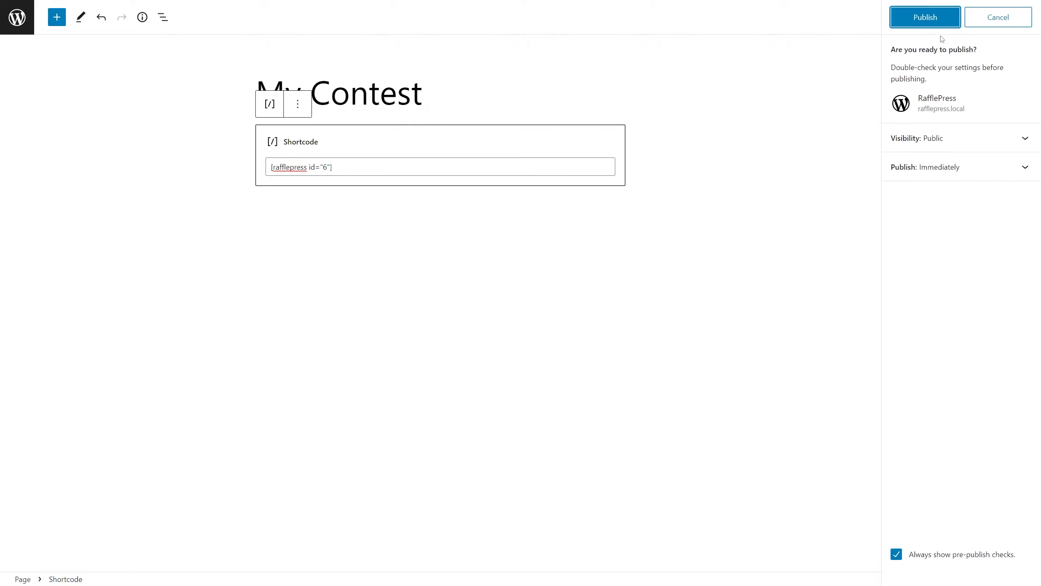
pyautogui.click(939, 18)
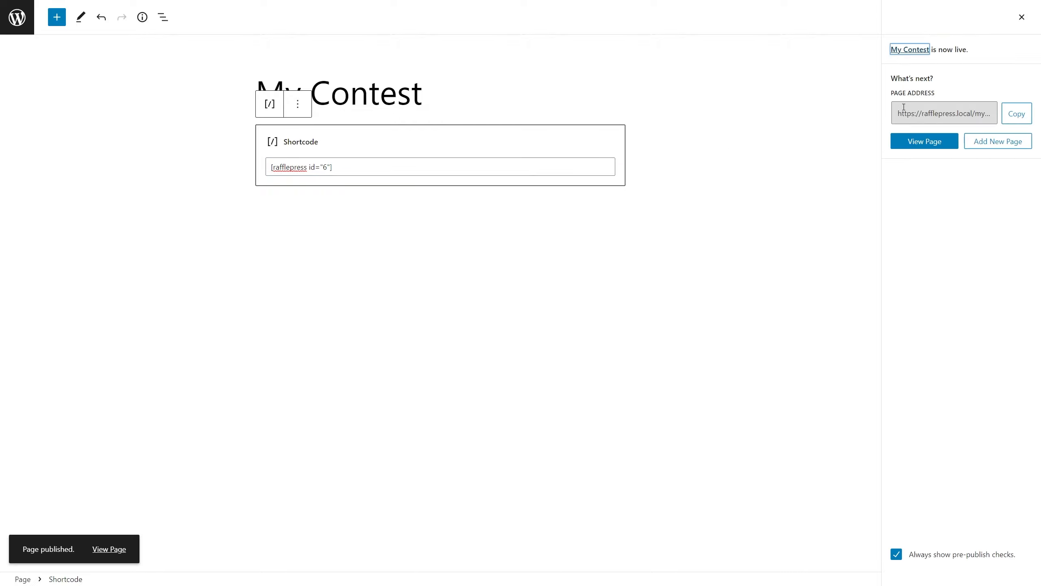
# - View the published My Contest page and look over the embedded giveaway
pyautogui.click(935, 146)
pyautogui.scroll(-7, 640, 345)
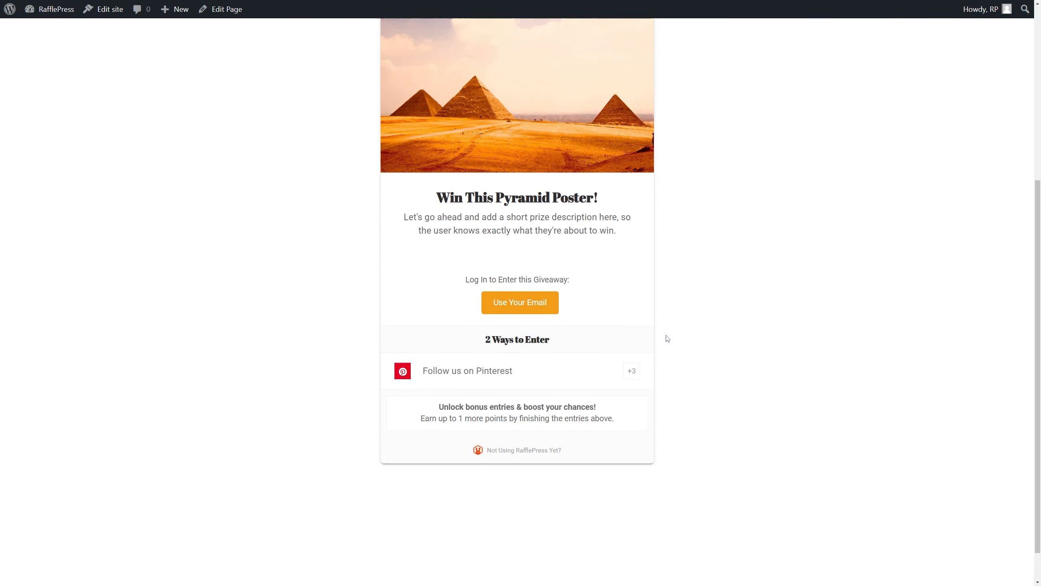
pyautogui.scroll(6, 668, 338)
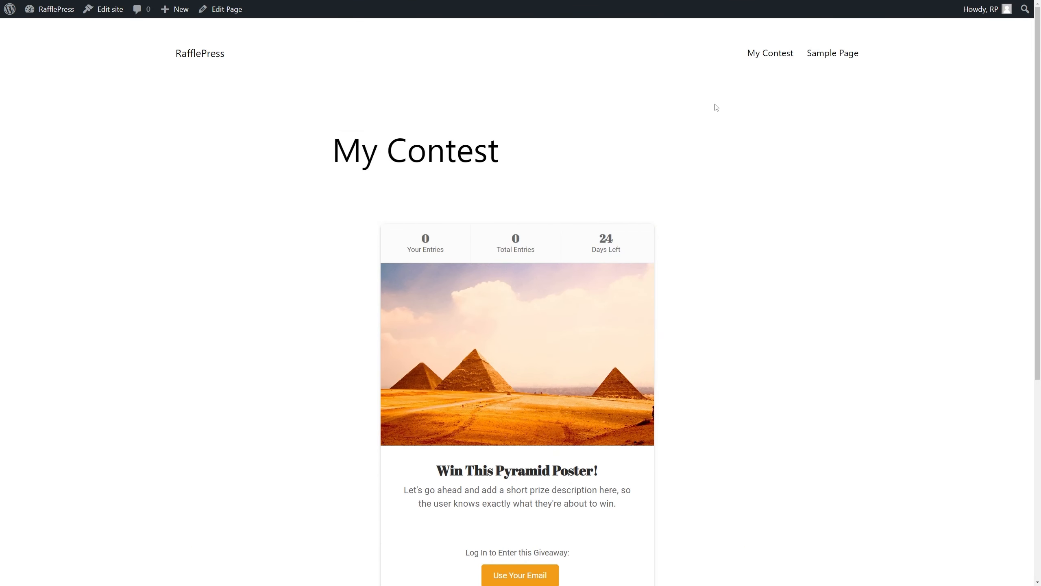